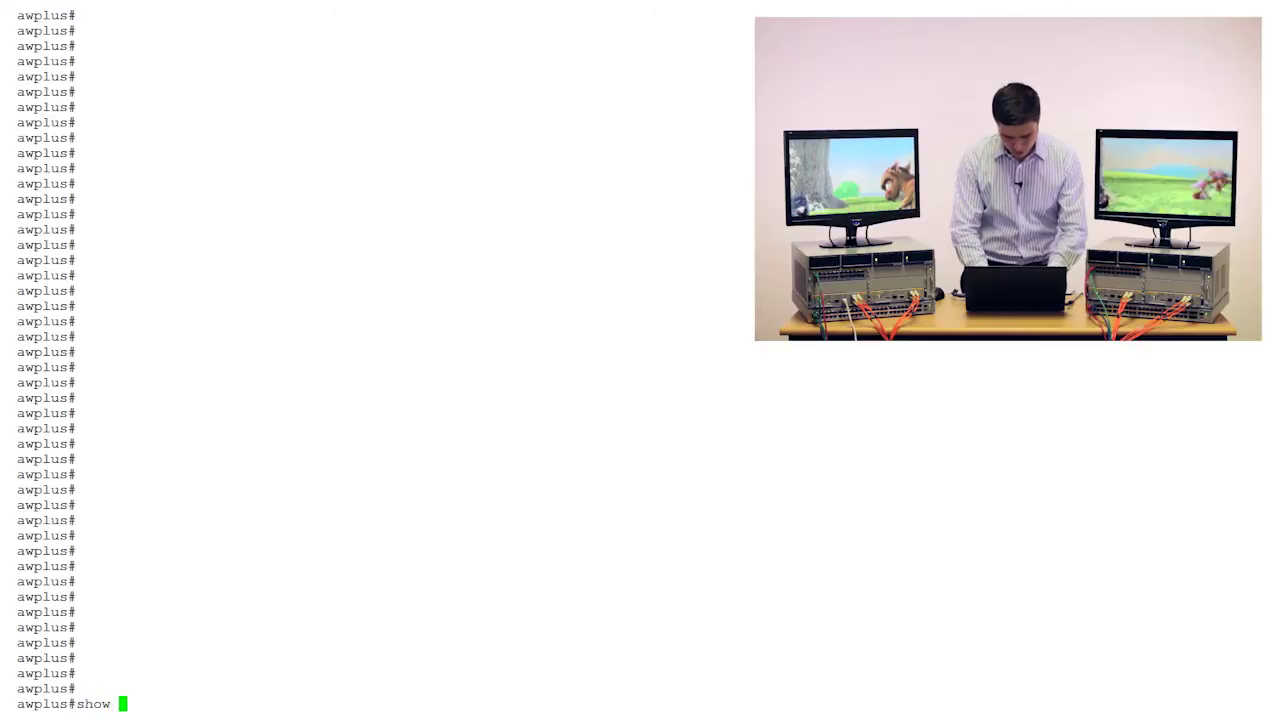
Correct the command and display the stack membership summary with show stack.
key("BackSpace")
key("BackSpace")
key("BackSpace")
key("BackSpace")
type("stack")
key("Return")
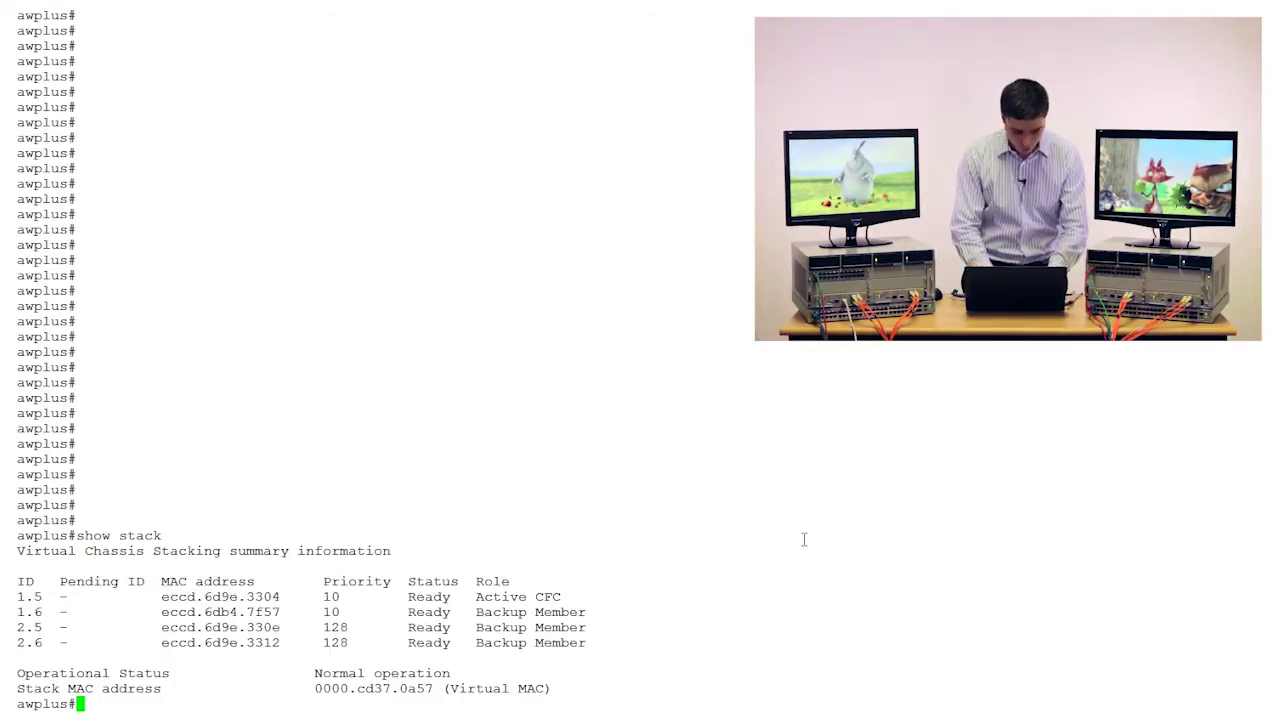
Show the boot configuration and mark current software SBx81CFC960-5.4.4-1.1.rel.
type("show")
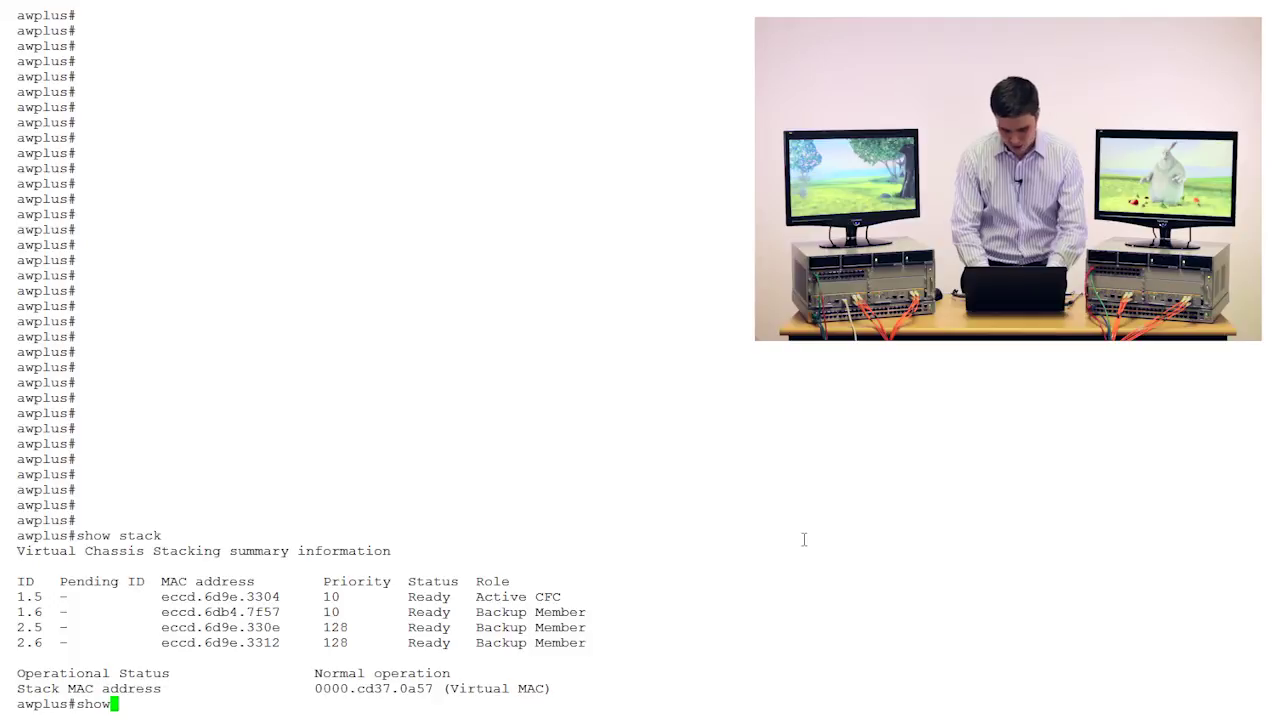
type(" boot")
key("Return")
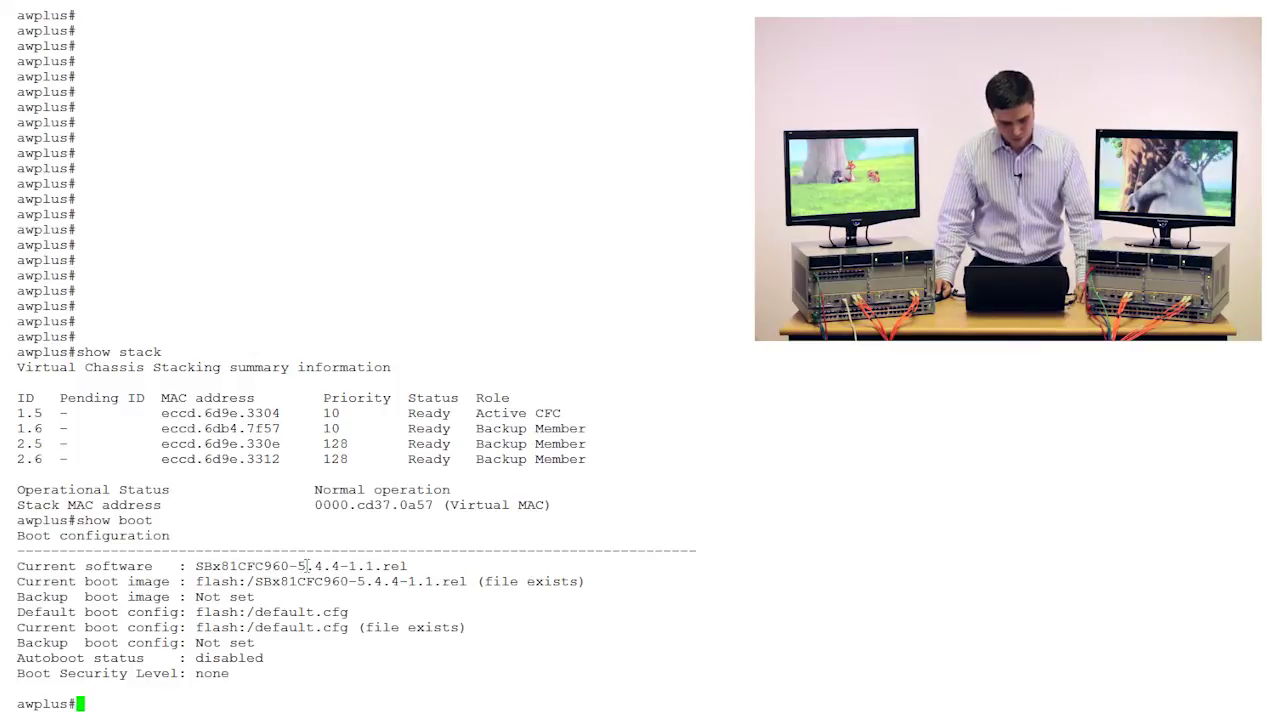
left_click_drag(289, 566, 383, 567)
left_click(458, 568)
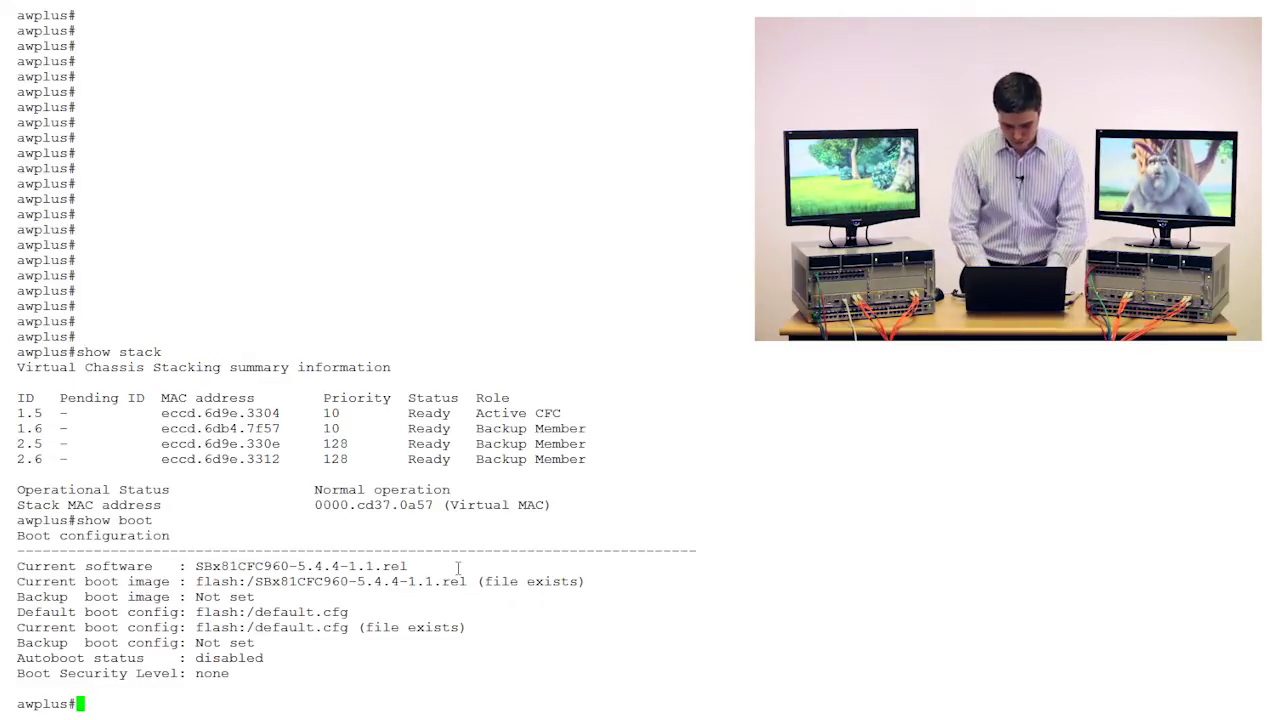
List the flash files and spot the 5.4.4-1.2 release file.
type("dir")
key("Return")
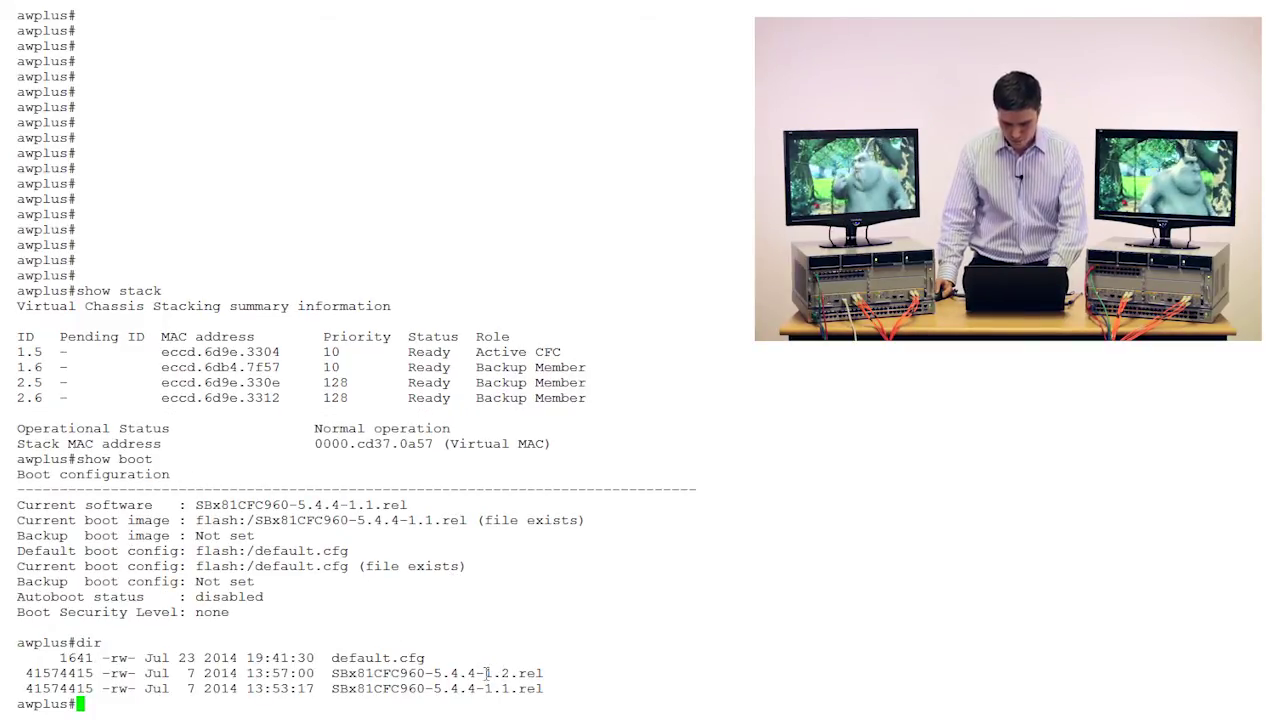
left_click_drag(486, 673, 517, 673)
left_click(545, 672)
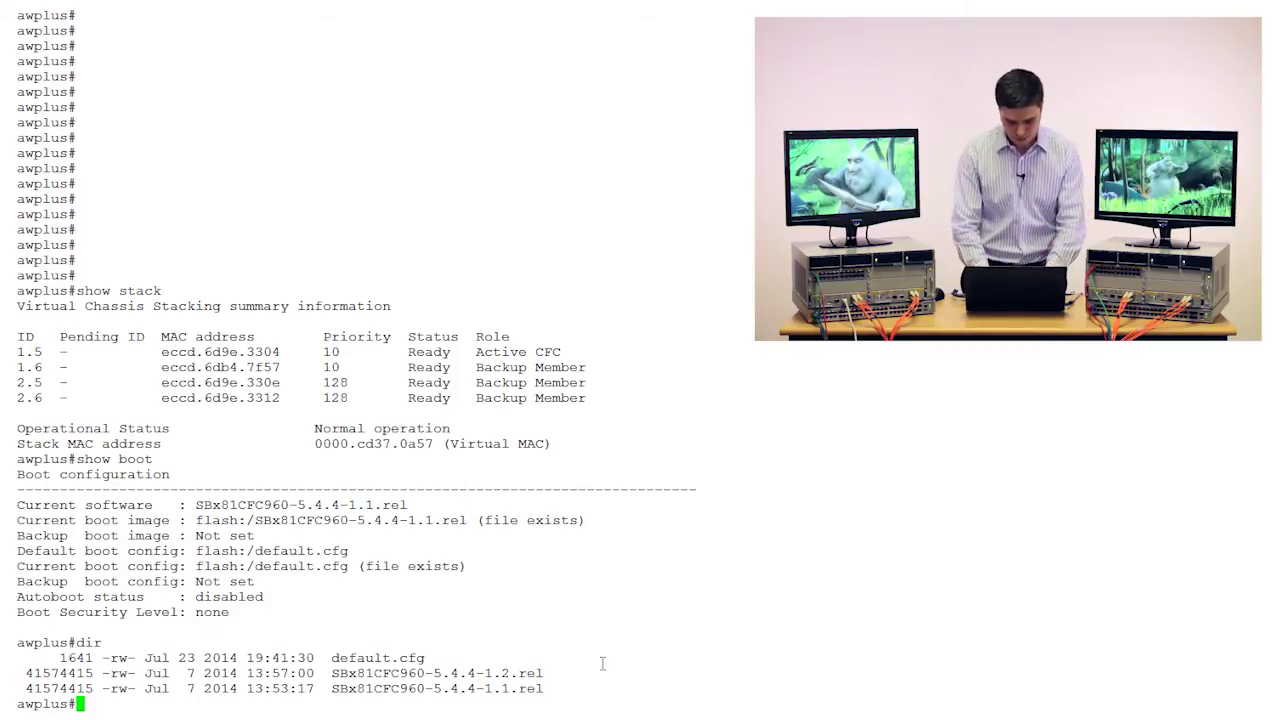
Run issu boot with the pasted file name SBx81CFC960-5.4.4-1.2.rel.
type("issu bo")
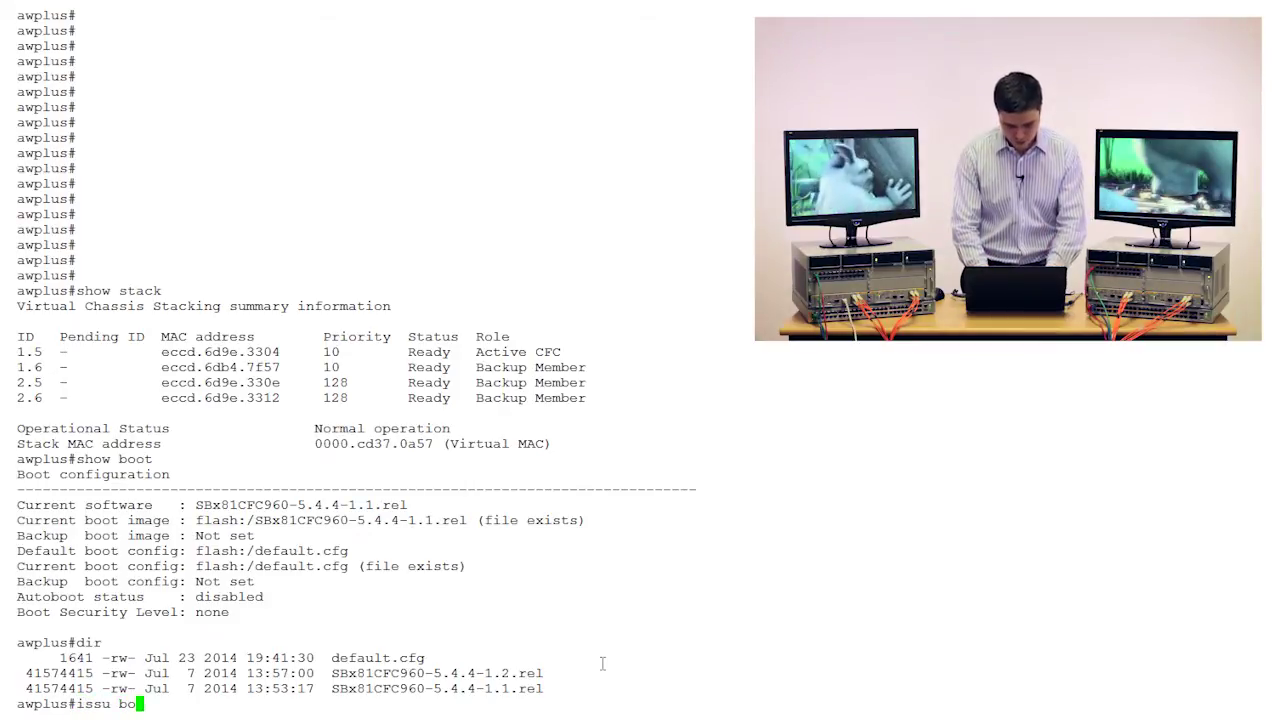
type("ot ?")
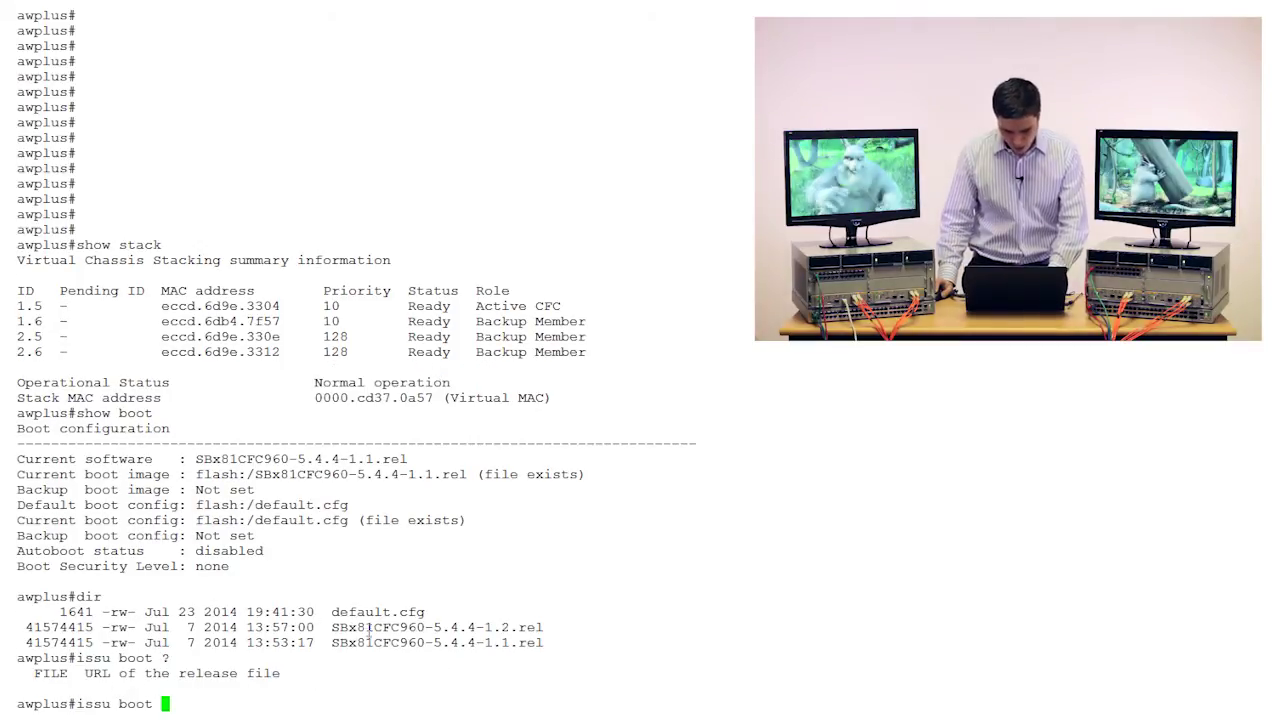
double_click(405, 627)
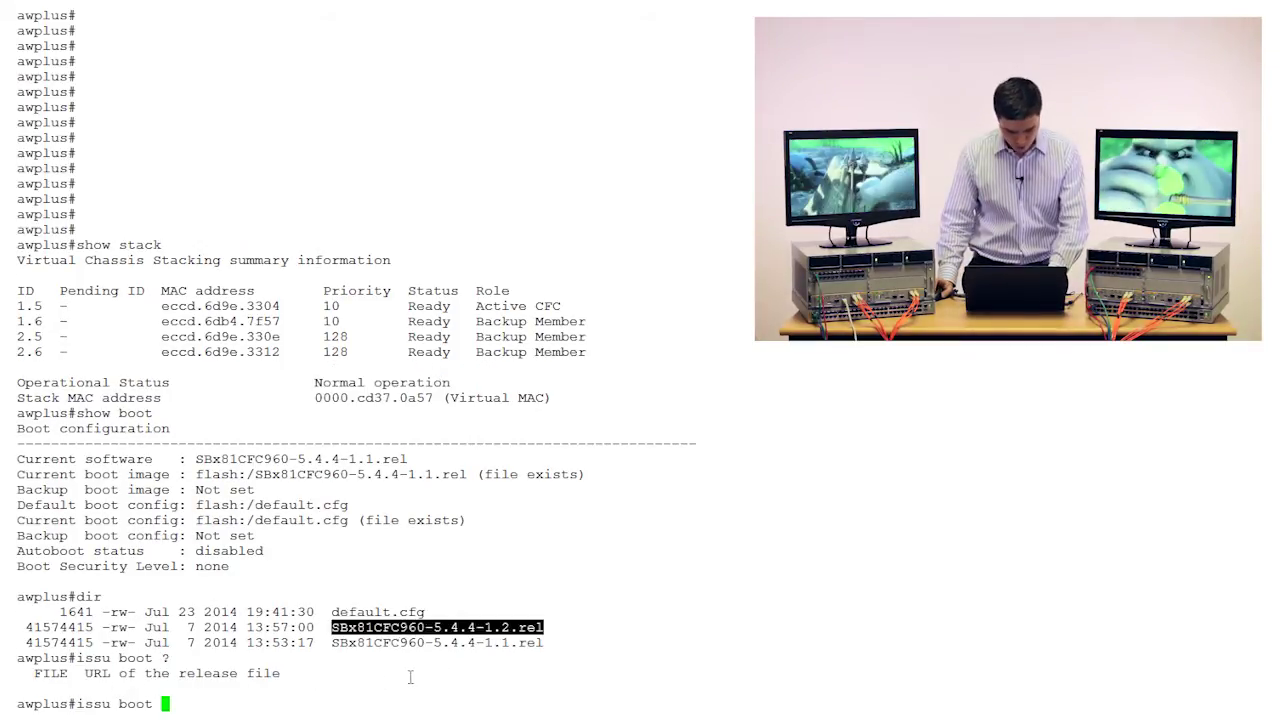
right_click(410, 677)
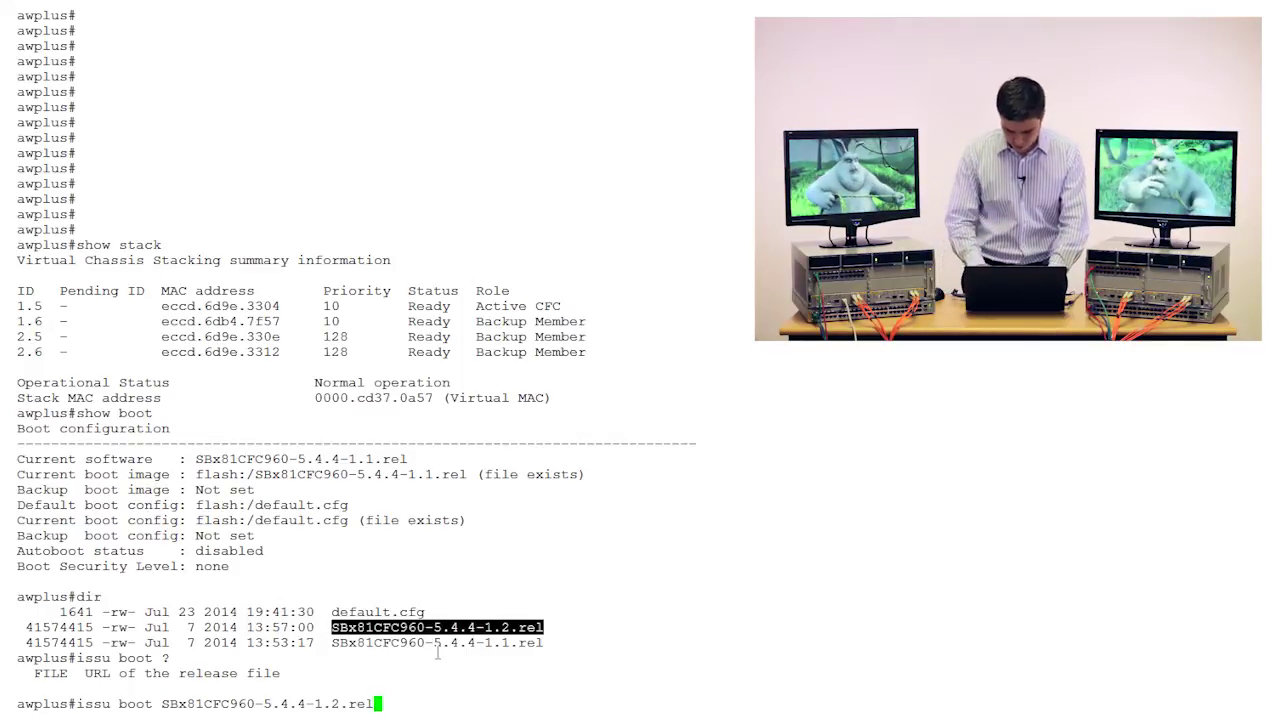
key("Return")
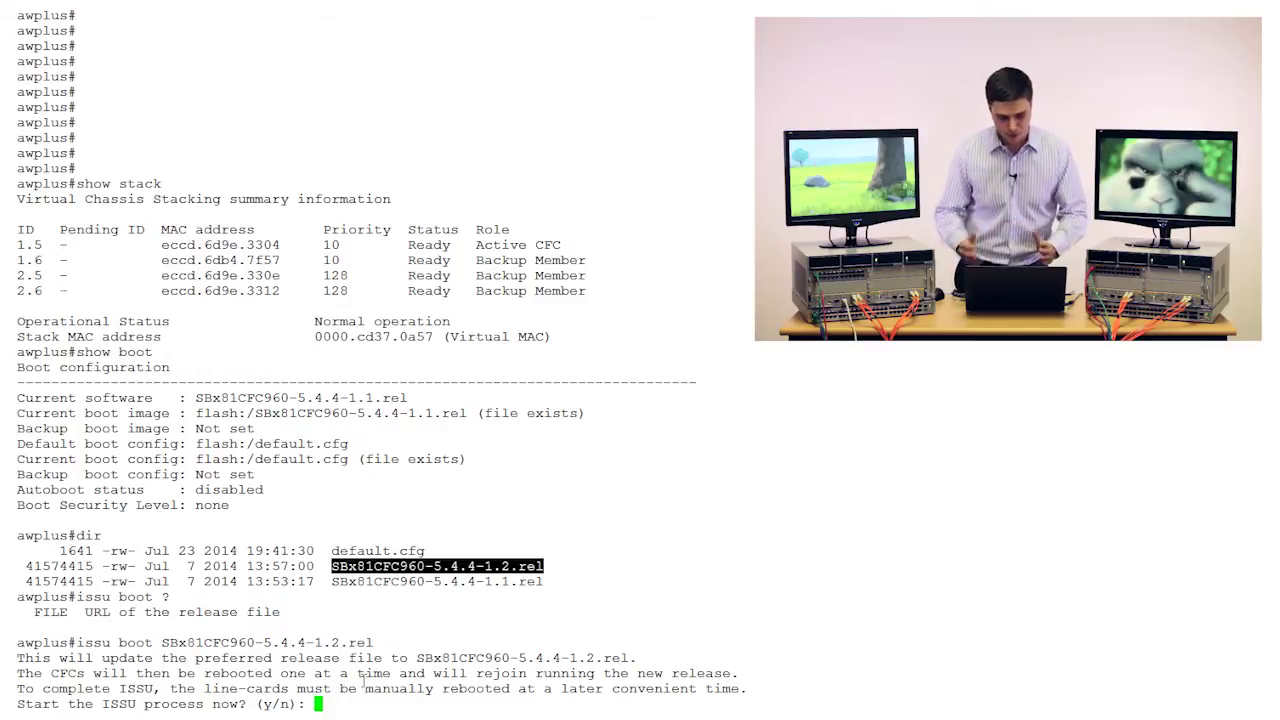
Confirm the ISSU start with y, then check show stack showing card 2.6 Provisioned.
left_click(462, 636)
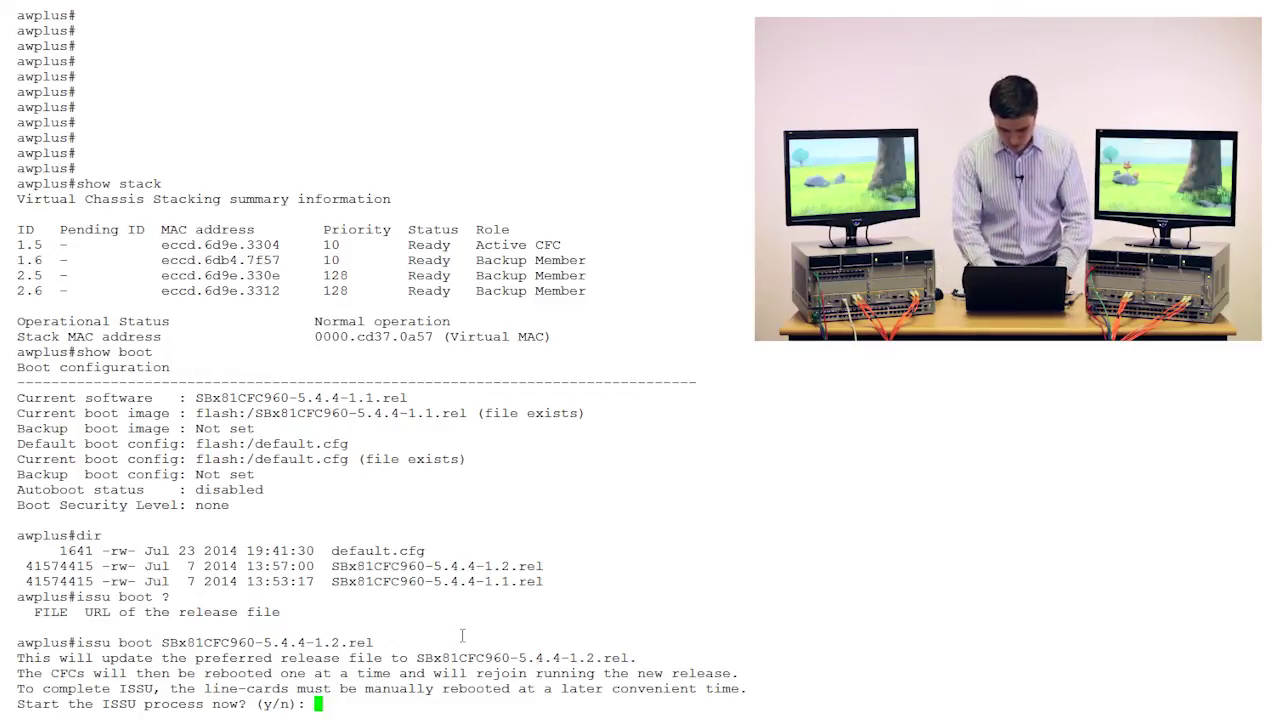
type("y")
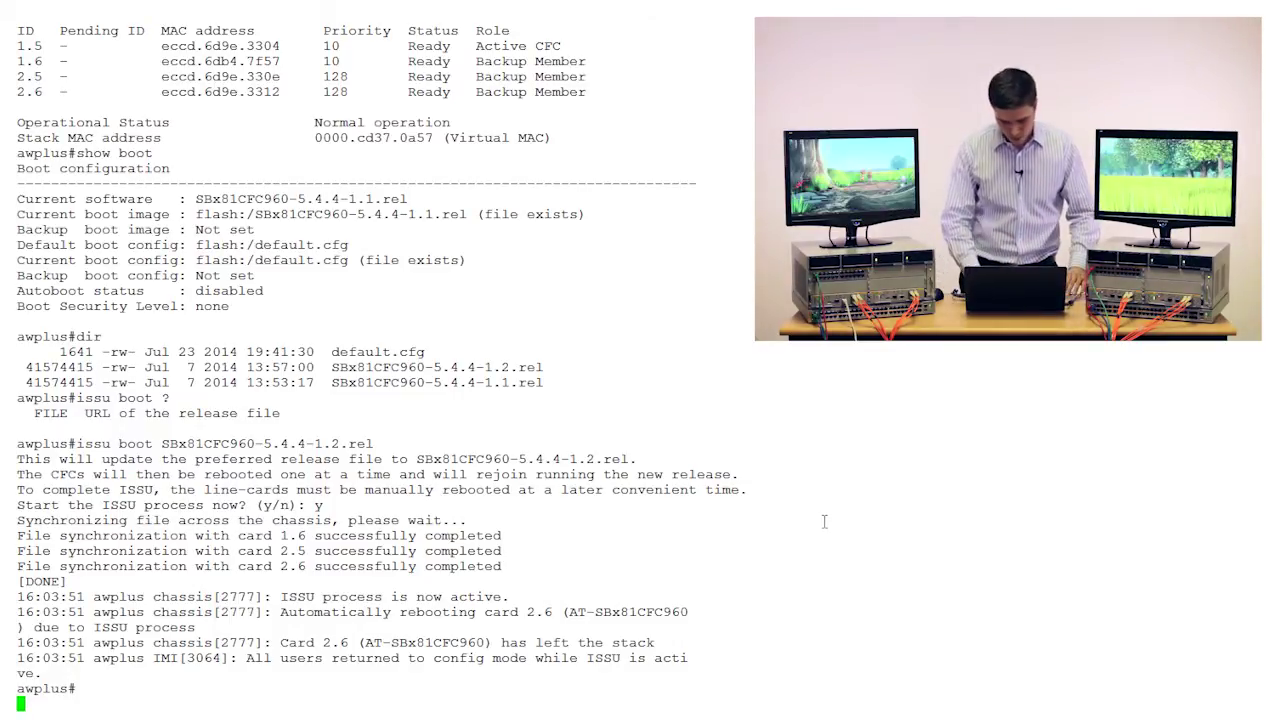
key("Return")
key("Return")
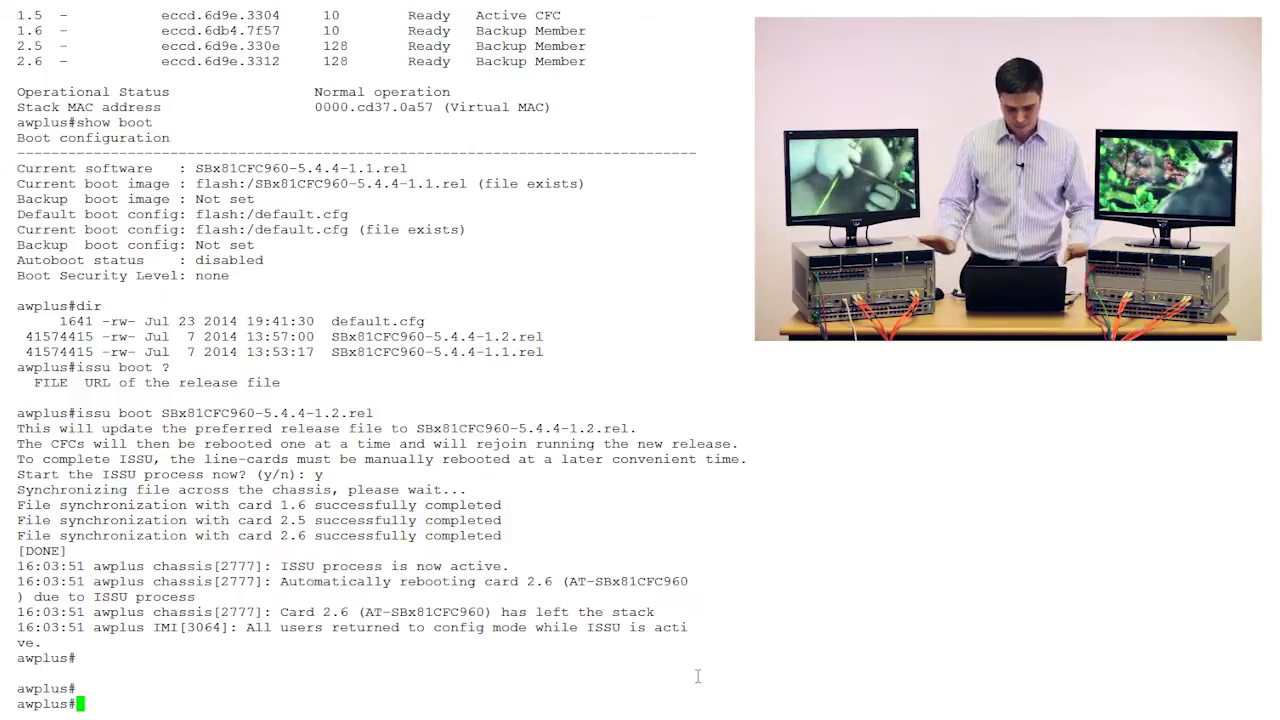
type("show stack")
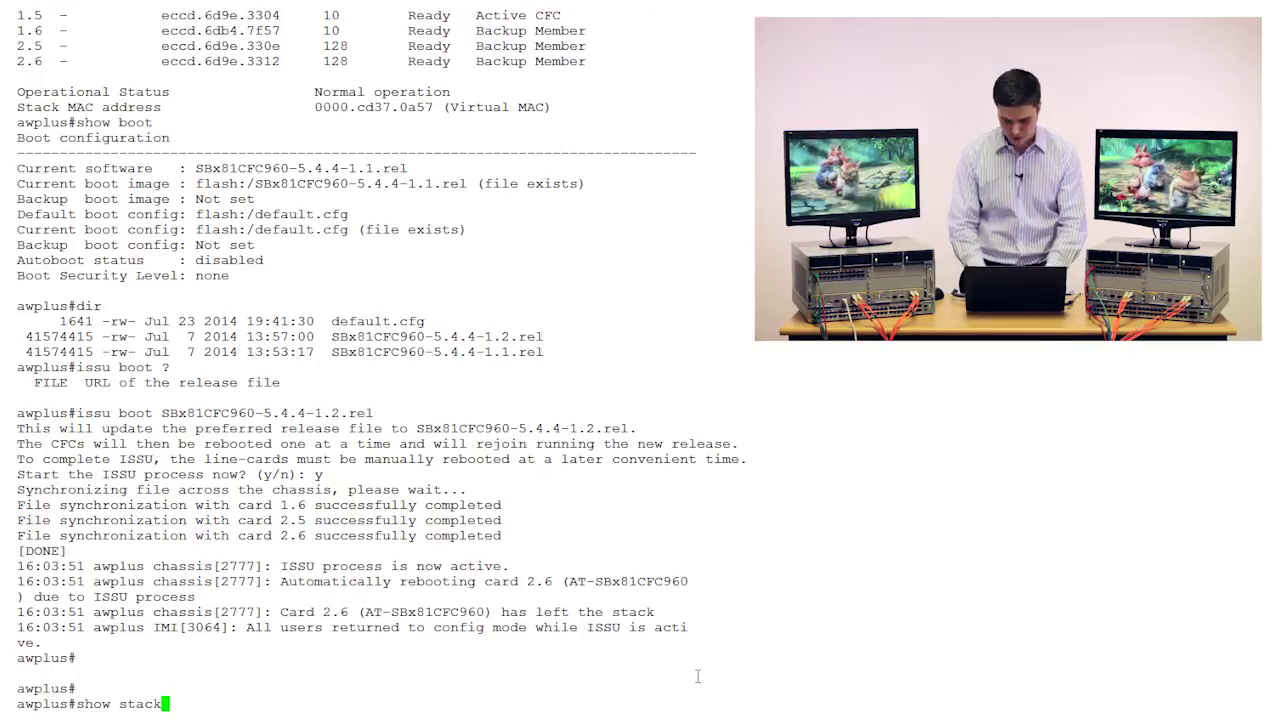
key("Return")
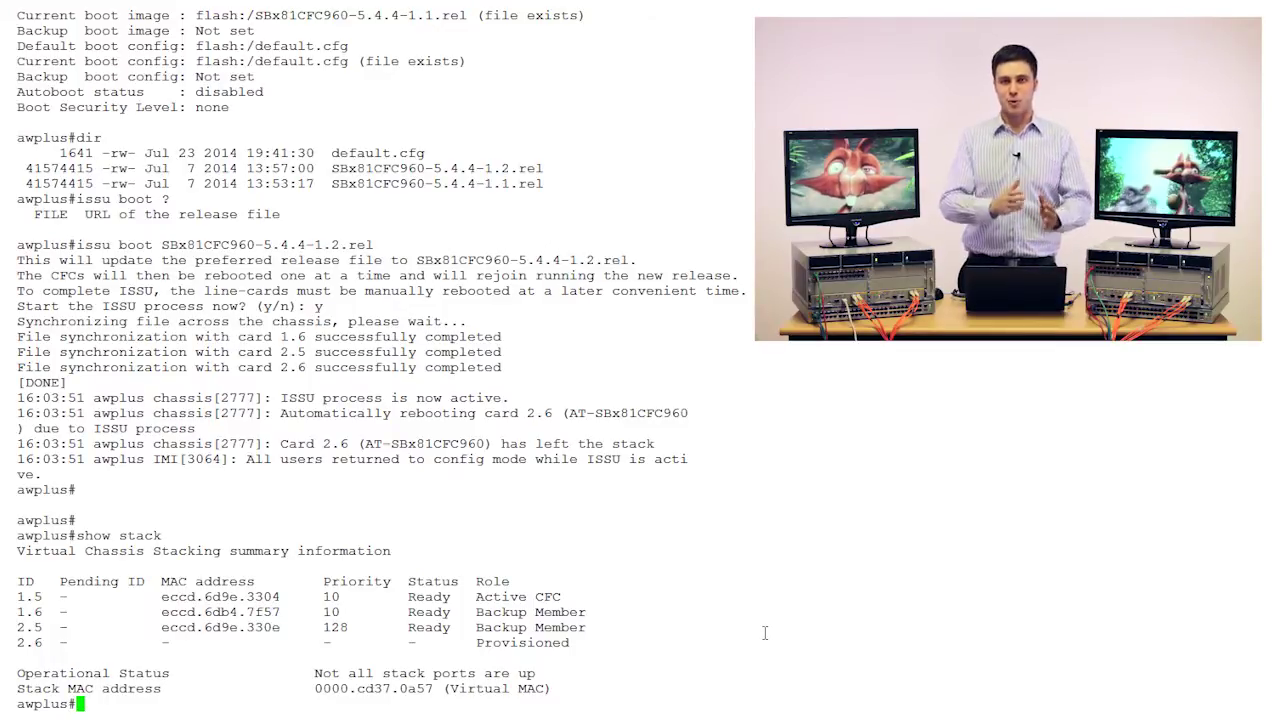
Rerun show stack and mark the ISSU process message in the log.
key("Return")
key("Return")
key("Return")
key("Return")
key("Return")
key("Return")
key("Return")
key("Return")
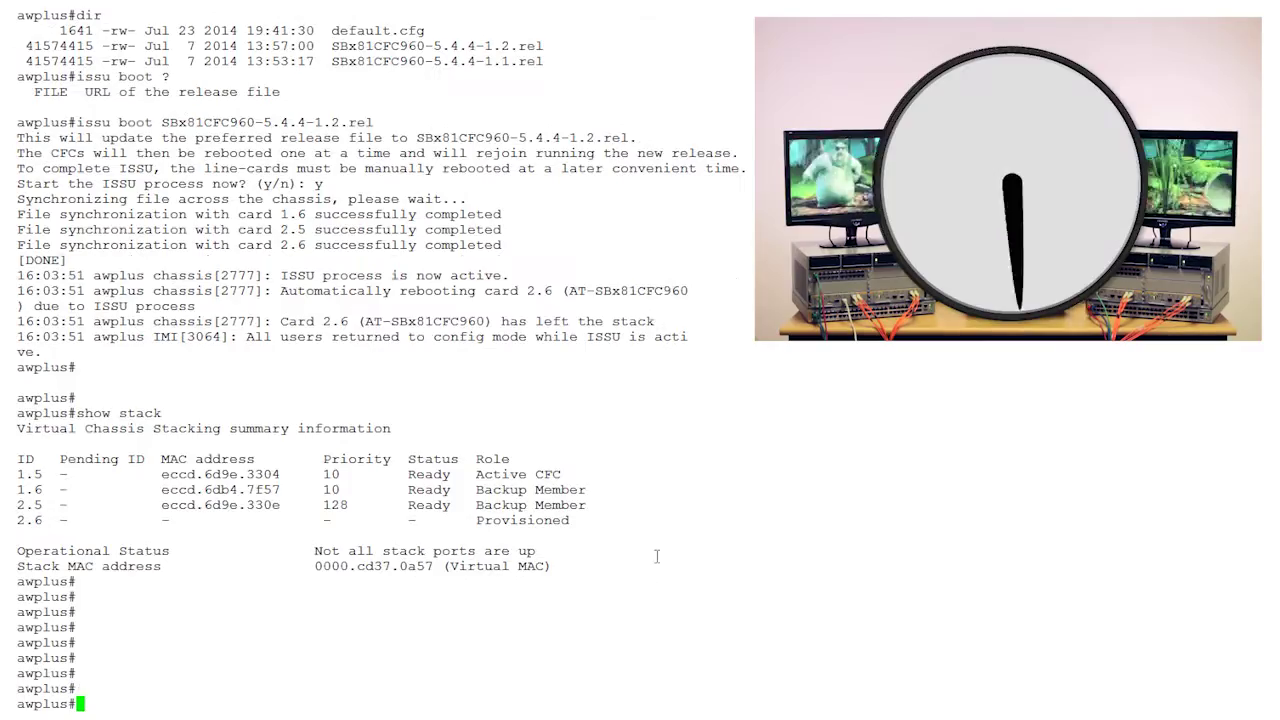
key("Return")
key("Return")
key("Return")
key("Return")
key("Return")
key("Return")
key("Return")
type("show stack")
key("Return")
key("Return")
key("Return")
key("Return")
key("Return")
key("Return")
key("Return")
key("Return")
key("Return")
type("show stack")
key("Return")
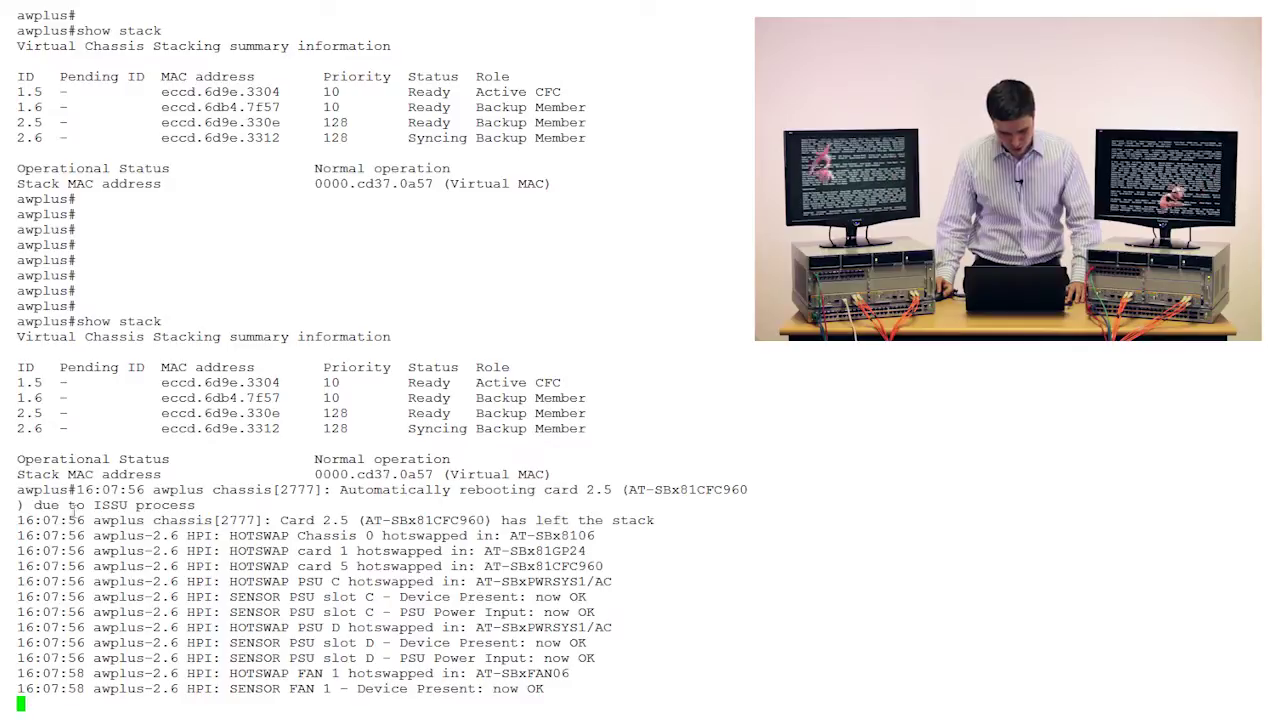
left_click_drag(86, 505, 196, 505)
left_click(196, 505)
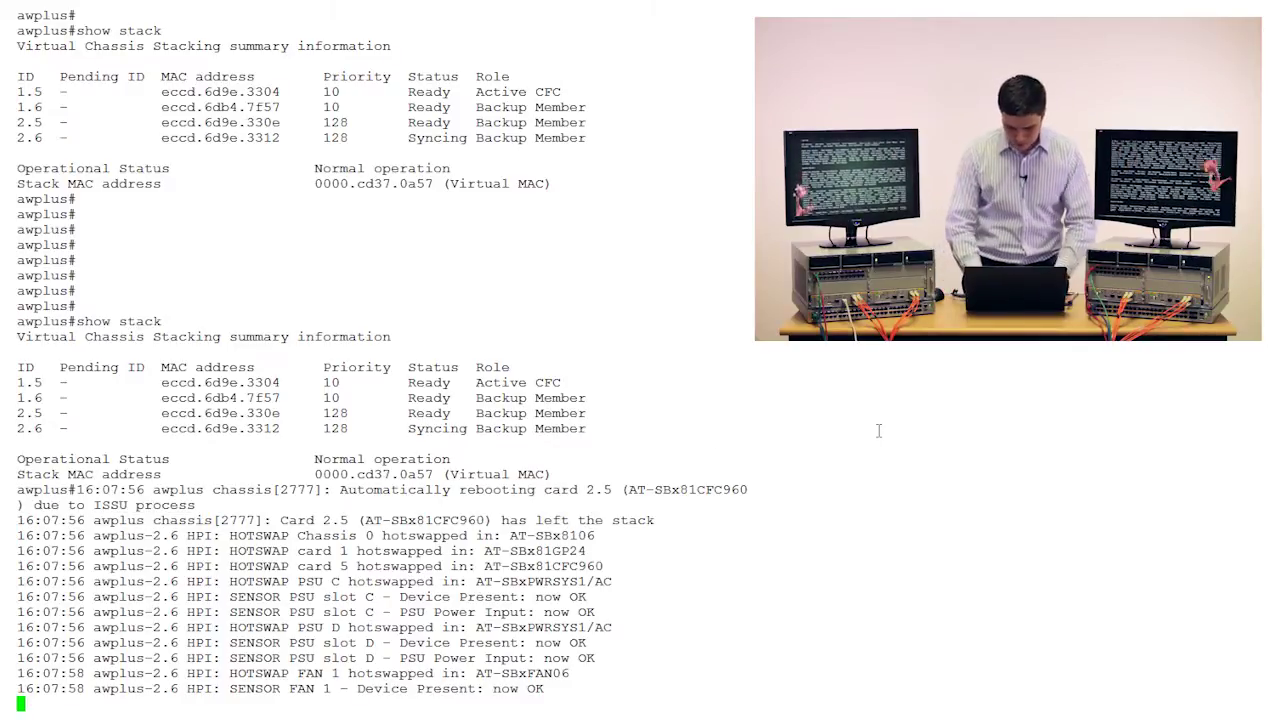
key("Return")
key("Return")
key("Return")
key("Return")
Show ISSU progress, marking card 2.6 as Upgraded.
type("show issu")
key("Return")
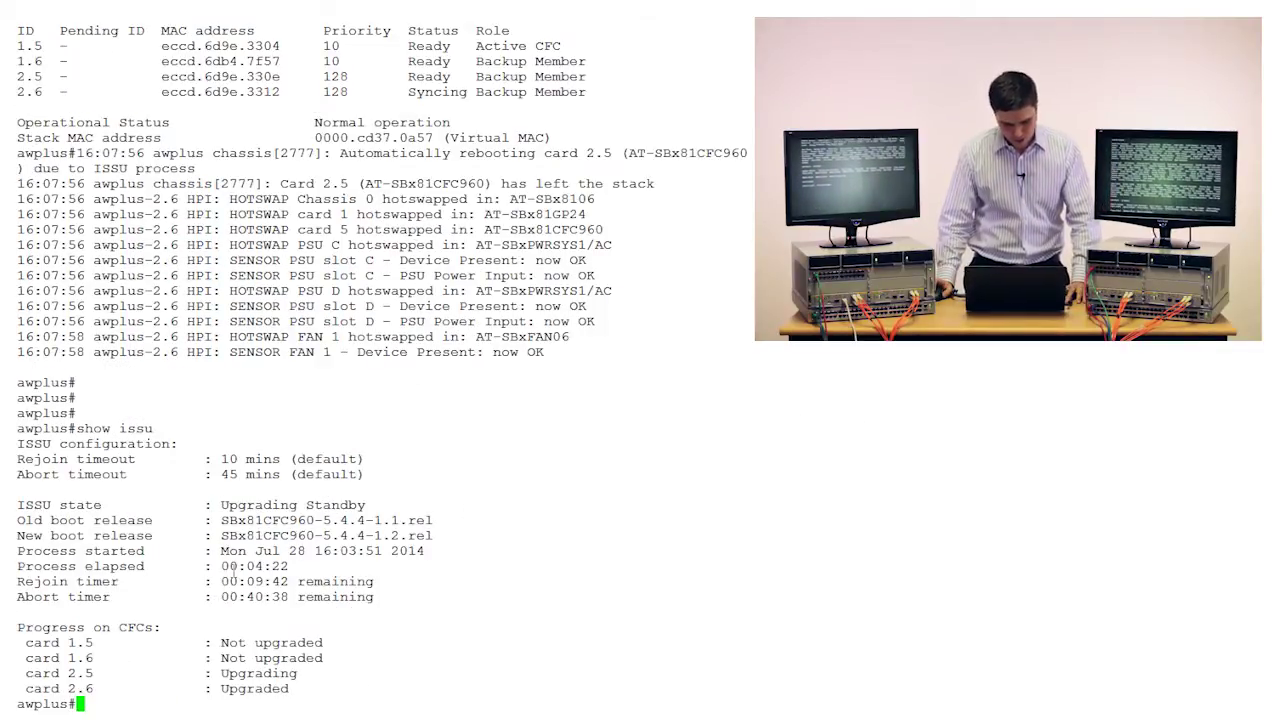
left_click_drag(213, 689, 286, 689)
left_click(295, 691)
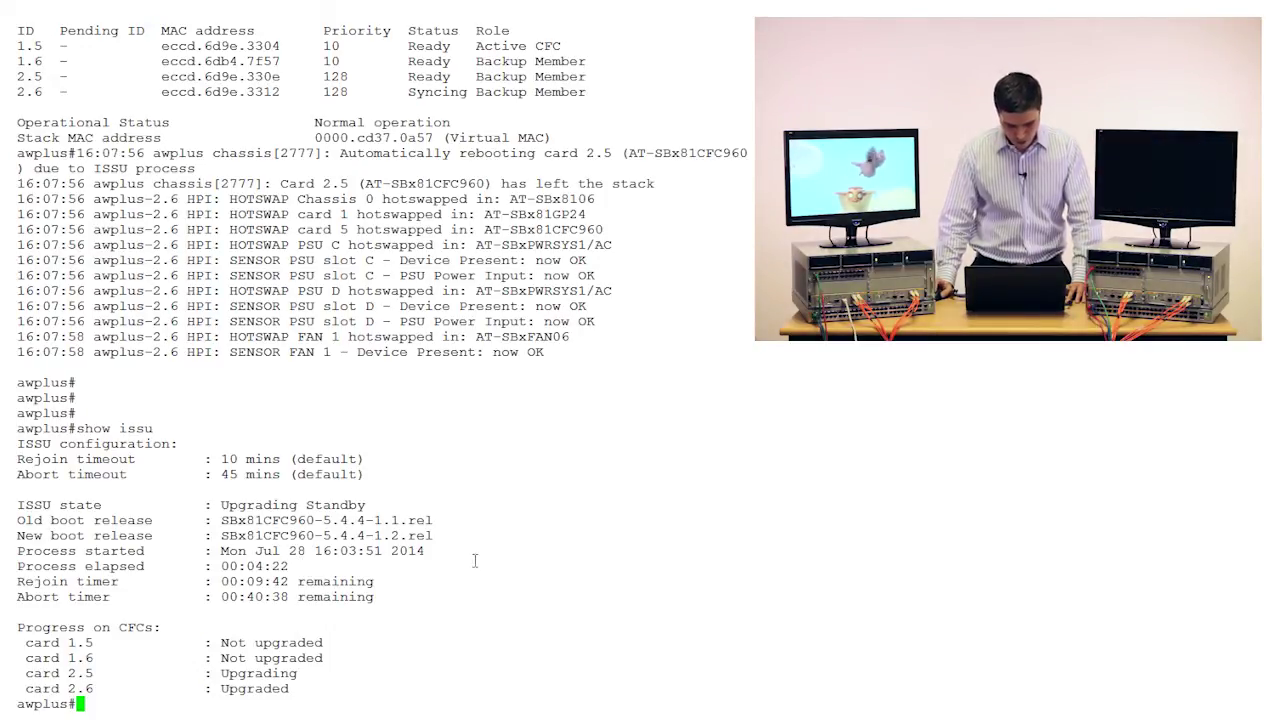
List the cards with show card, showing card 2.5 Booting.
key("Return")
key("Return")
key("Return")
key("Return")
key("Return")
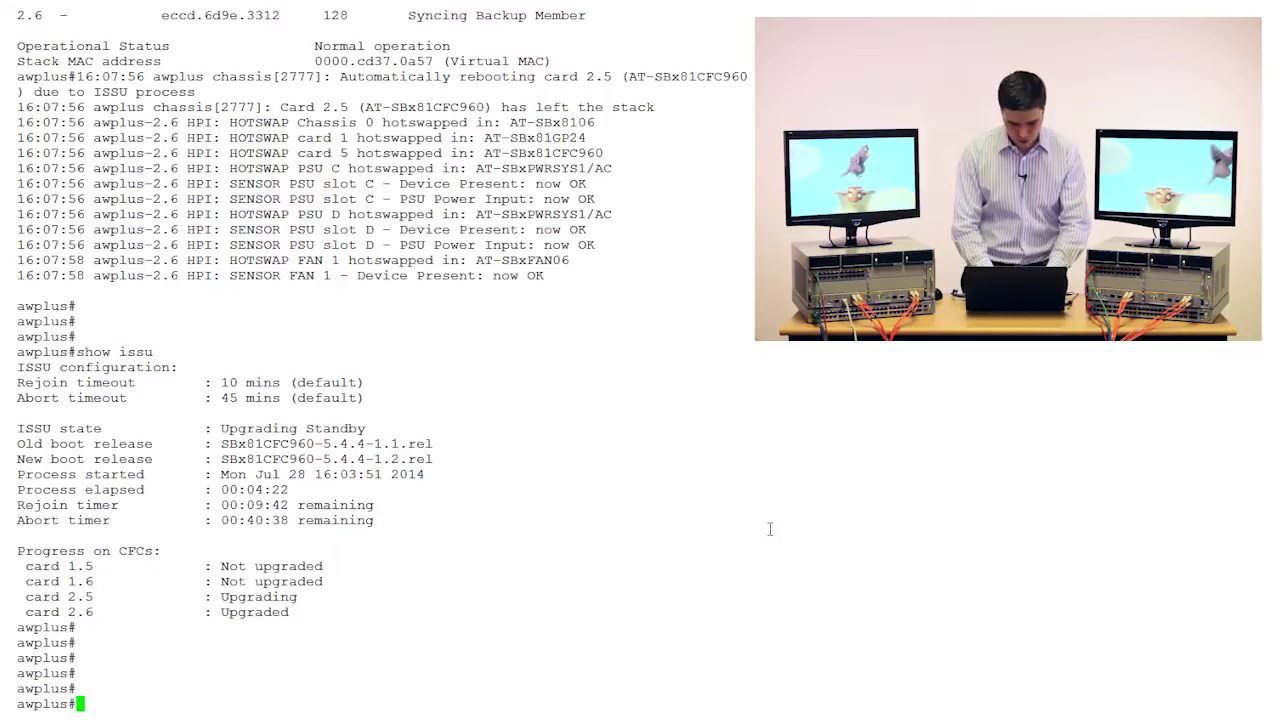
type("show ")
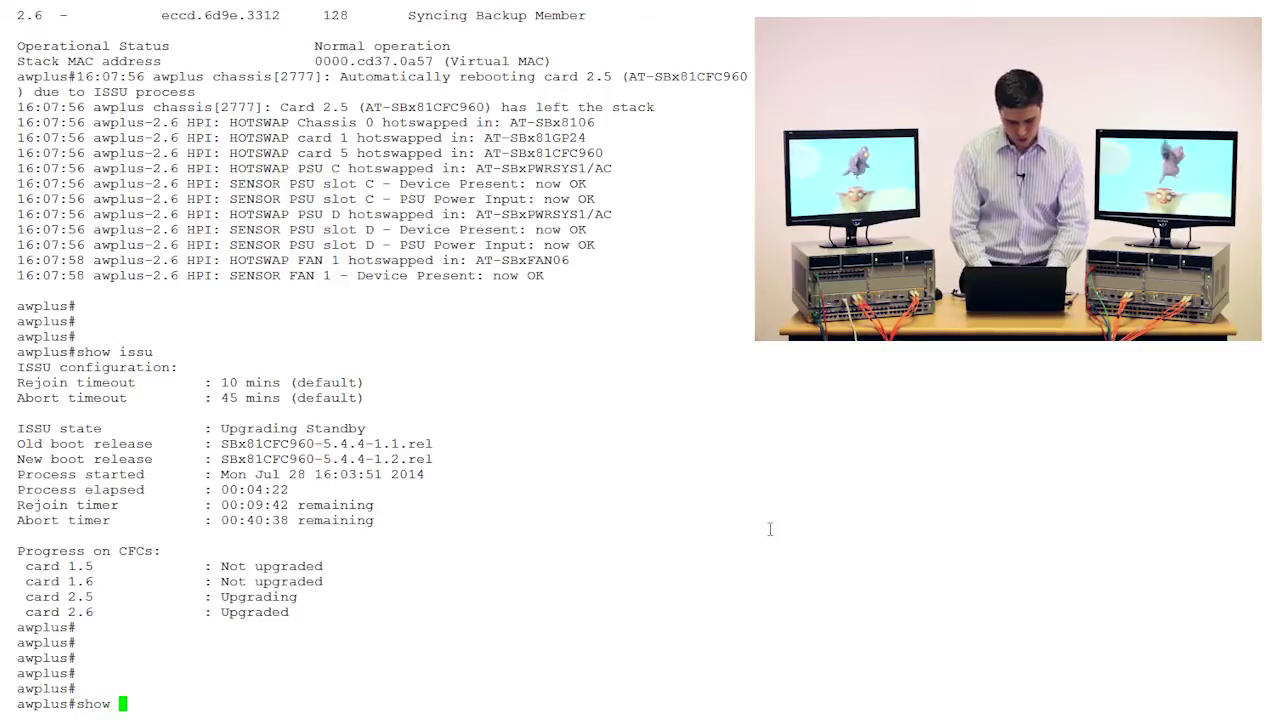
type("card")
key("Return")
Page through show card detail for every card, including 2.6 on 5.4.4-1.2.
type("show card ")
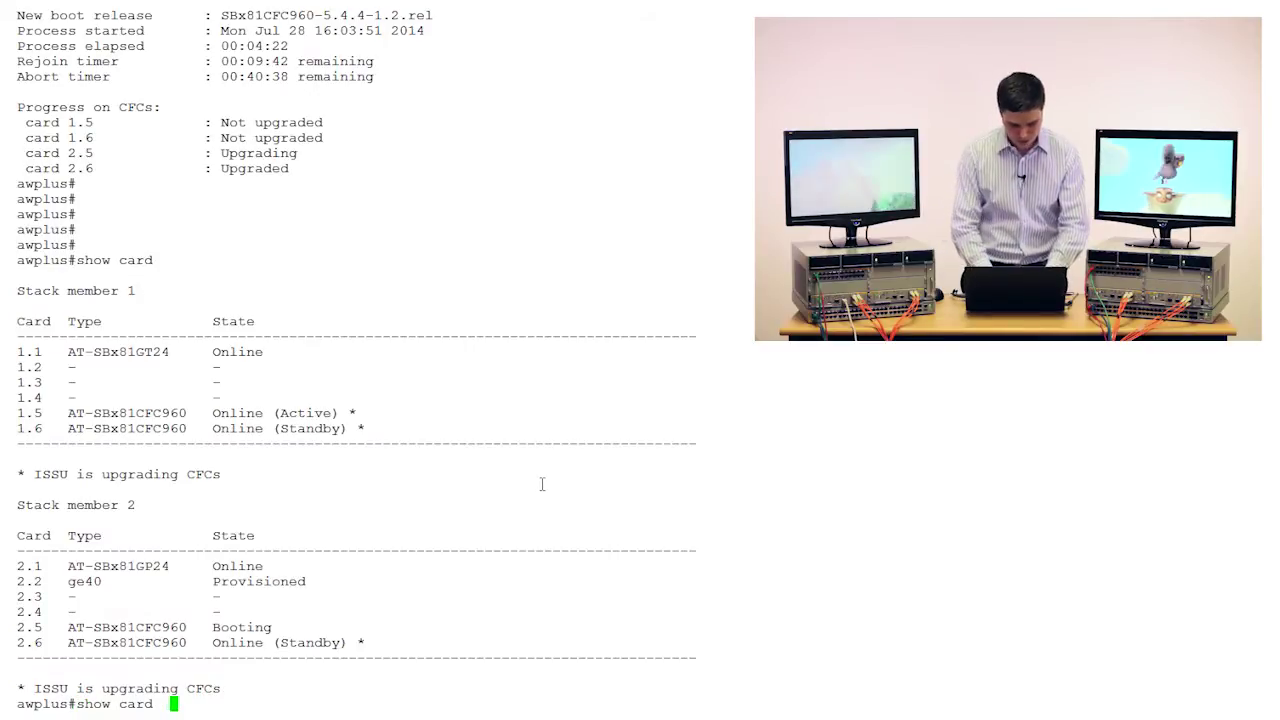
type("detail")
key("Return")
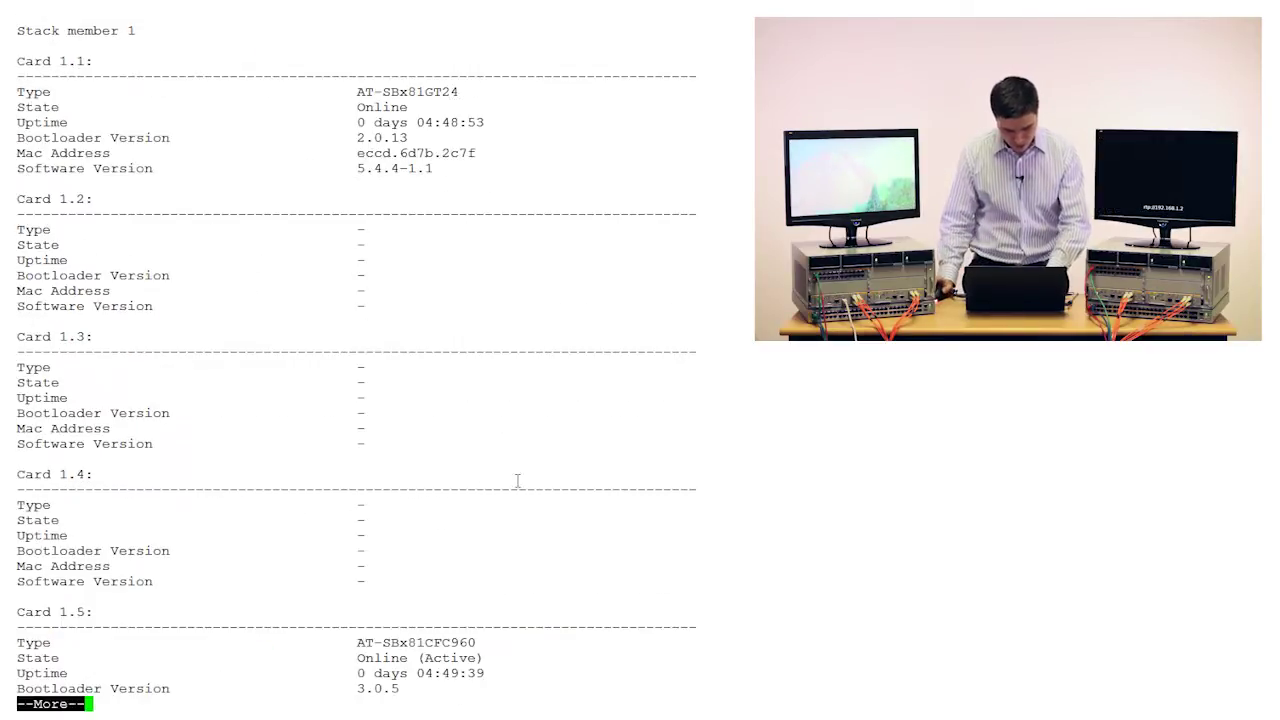
key("space")
key("space")
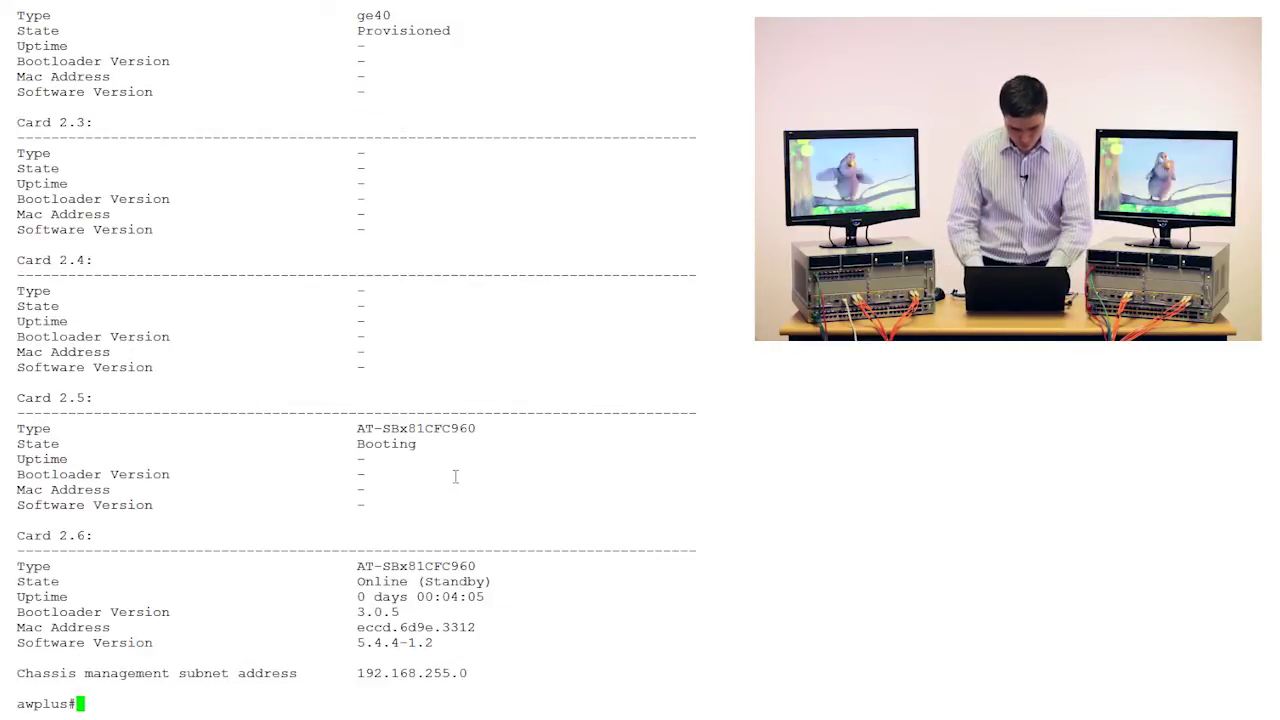
key("Return")
key("Return")
key("Return")
key("Return")
Rerun show card and mark the asterisk after card 1.5's Online (Active) state.
key("Up")
key("BackSpace")
key("BackSpace")
key("BackSpace")
key("BackSpace")
key("BackSpace")
key("BackSpace")
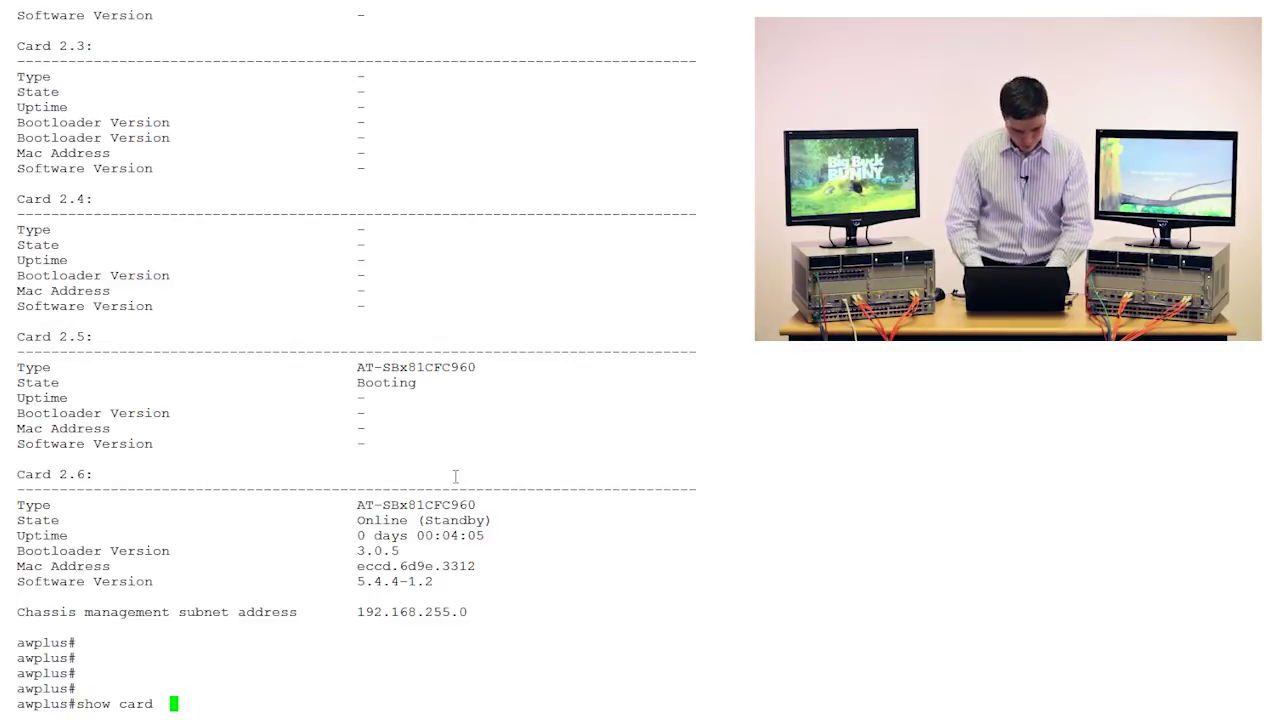
key("Return")
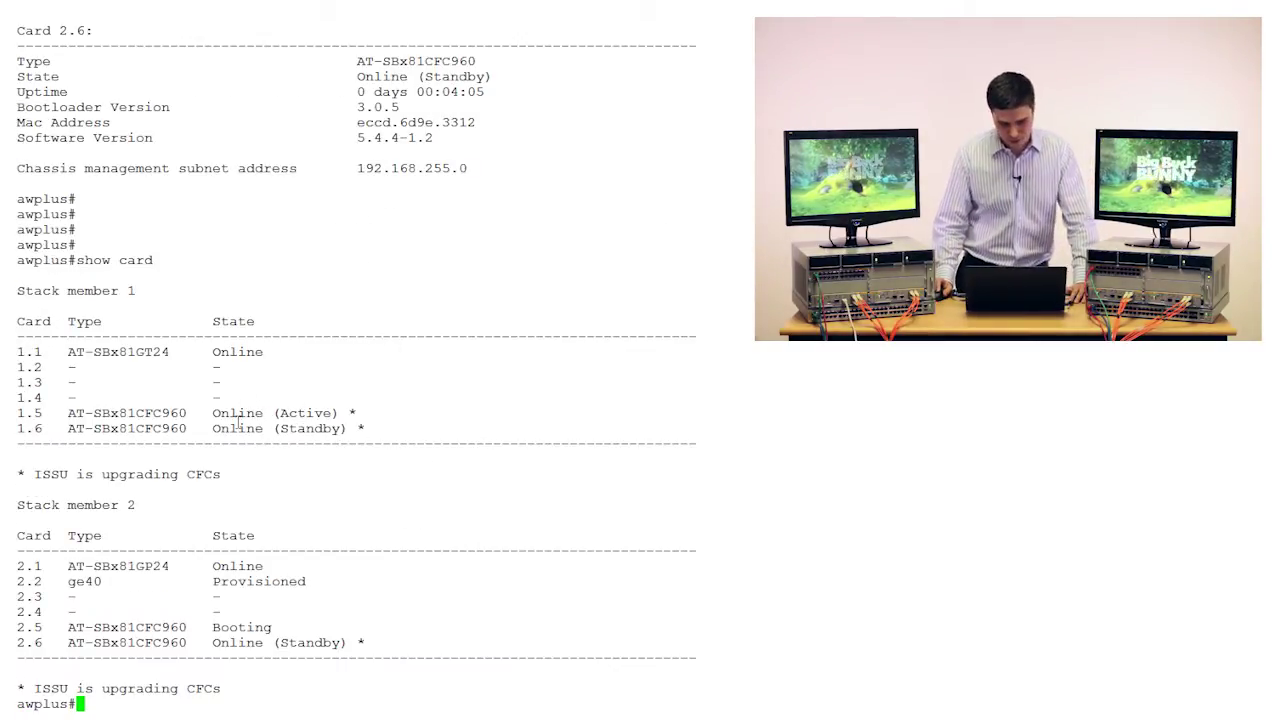
left_click_drag(352, 410, 340, 412)
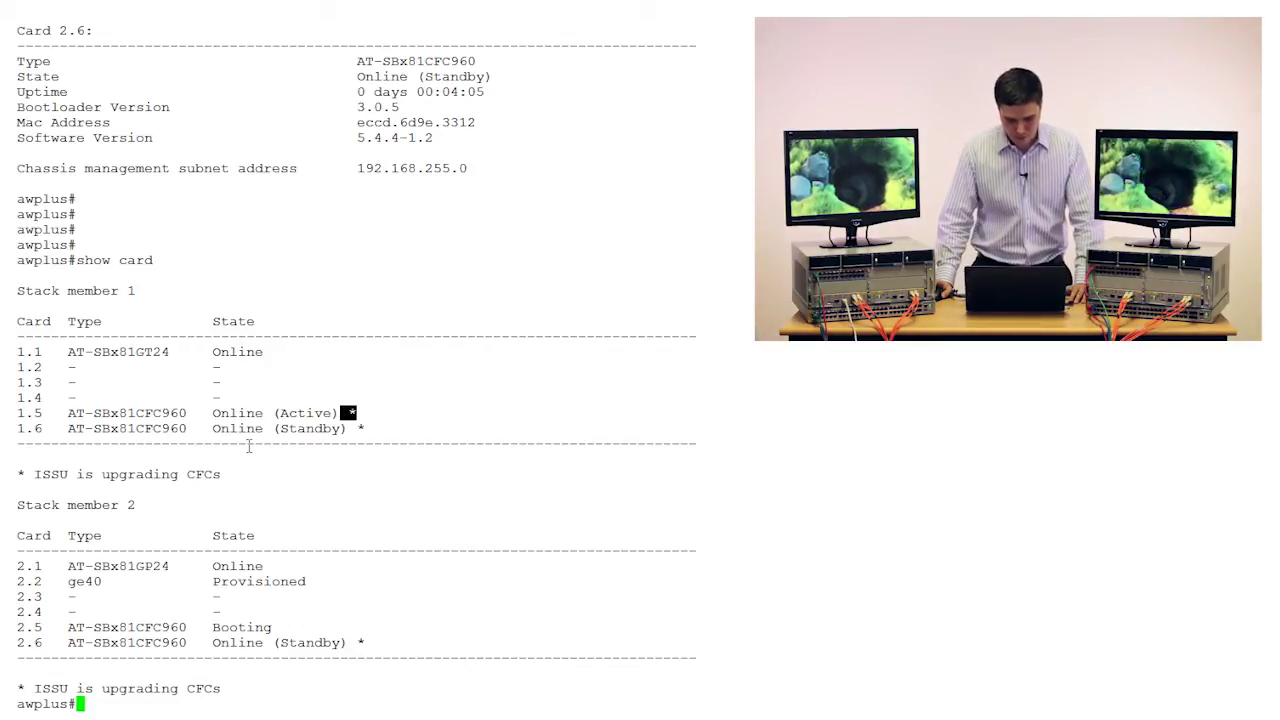
left_click(304, 451)
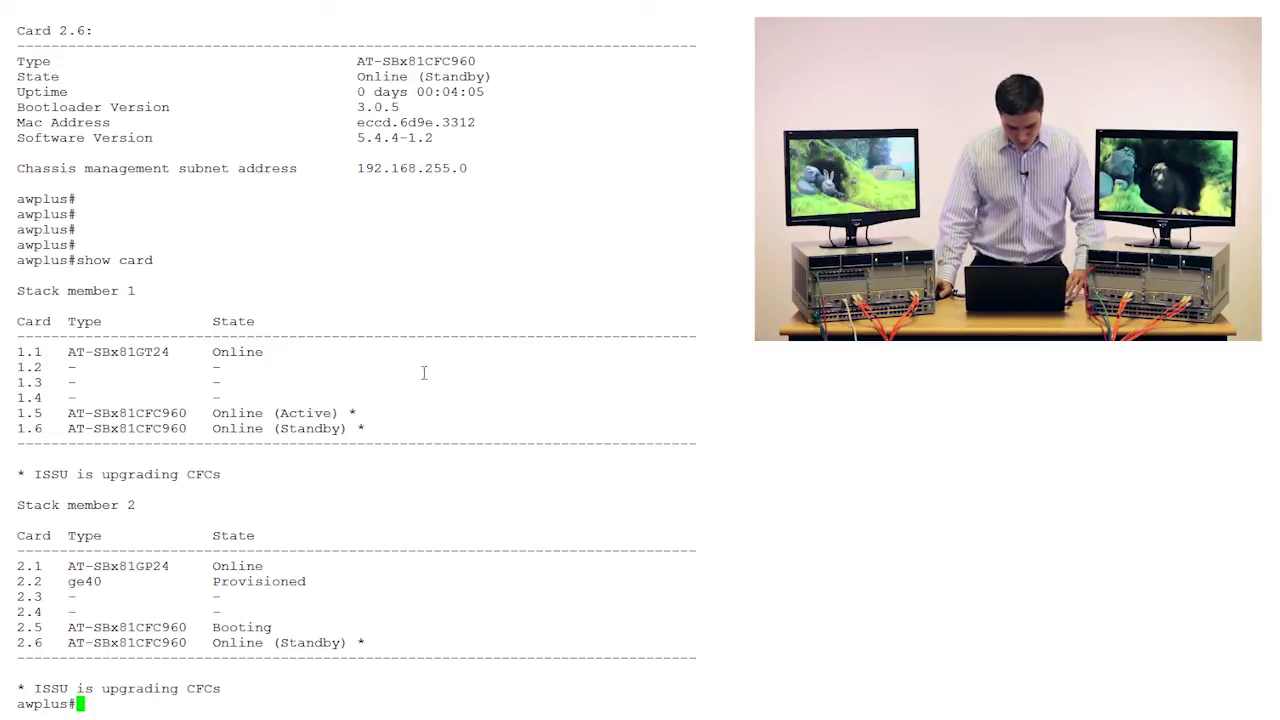
key("Return")
key("Return")
key("Return")
key("Return")
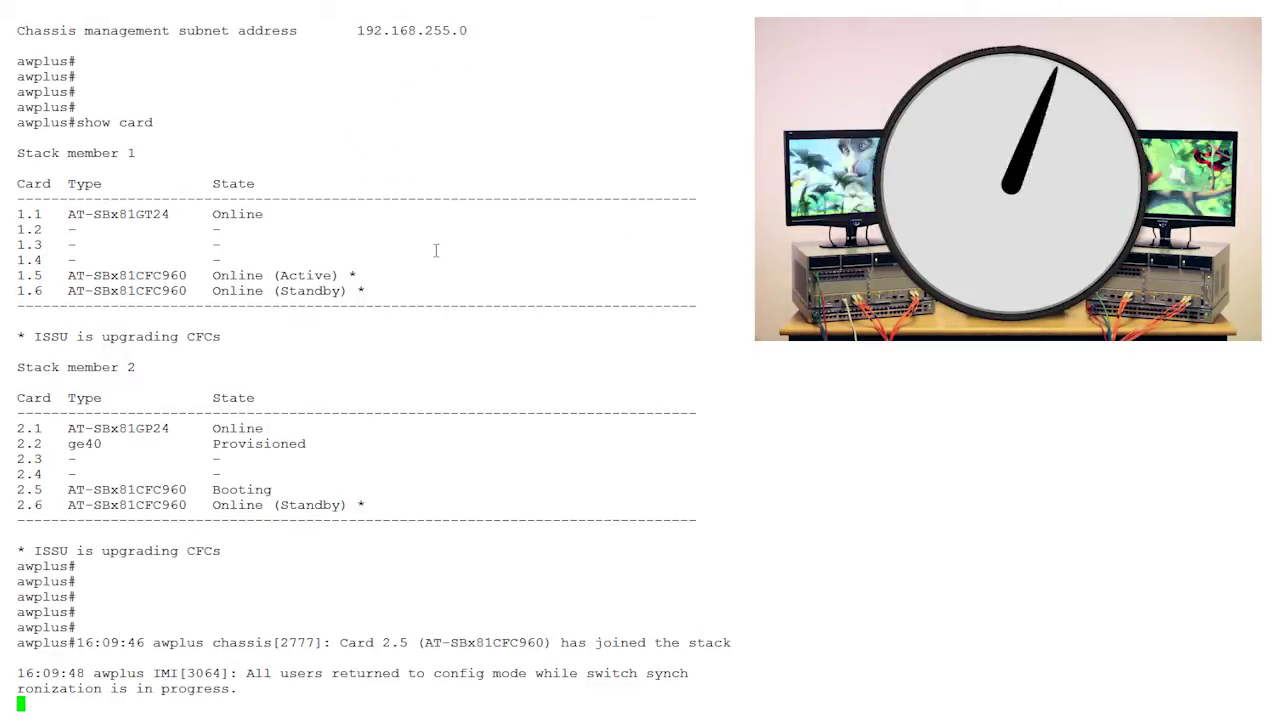
Run show issu for per-CFC progress and wait for card 1.6's login prompt.
key("Return")
key("Return")
key("Return")
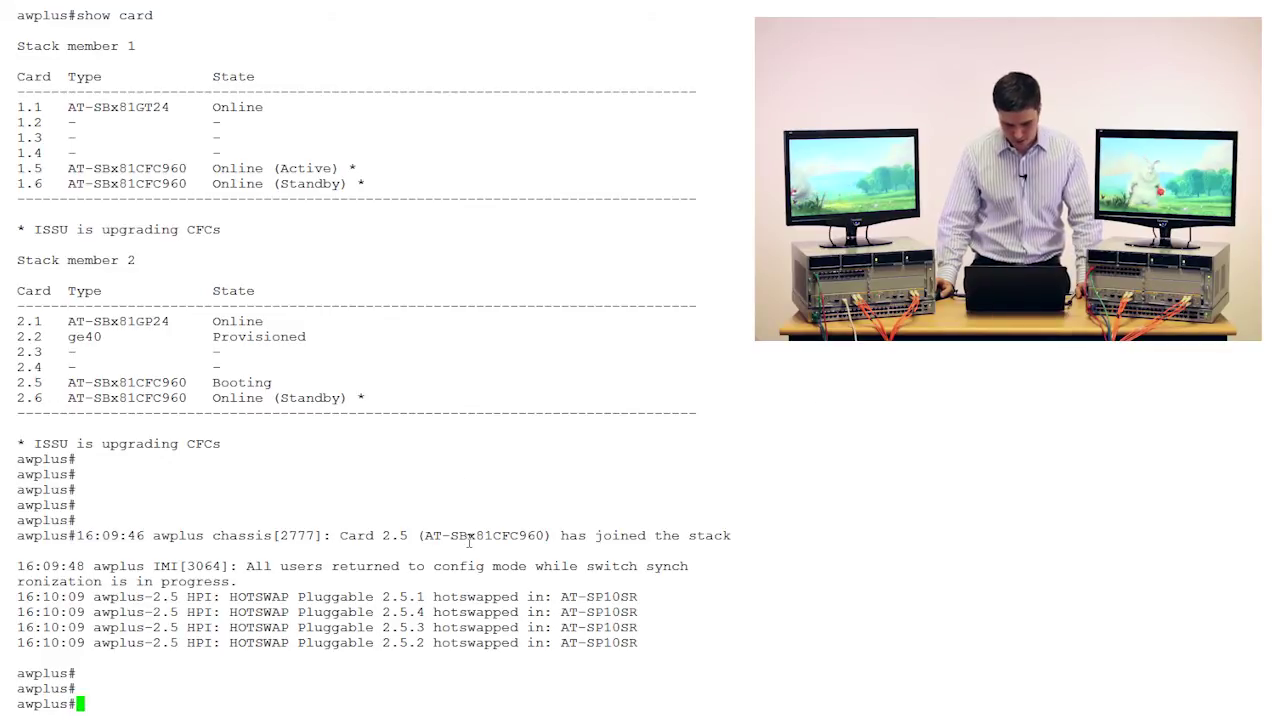
key("Return")
key("Return")
key("Return")
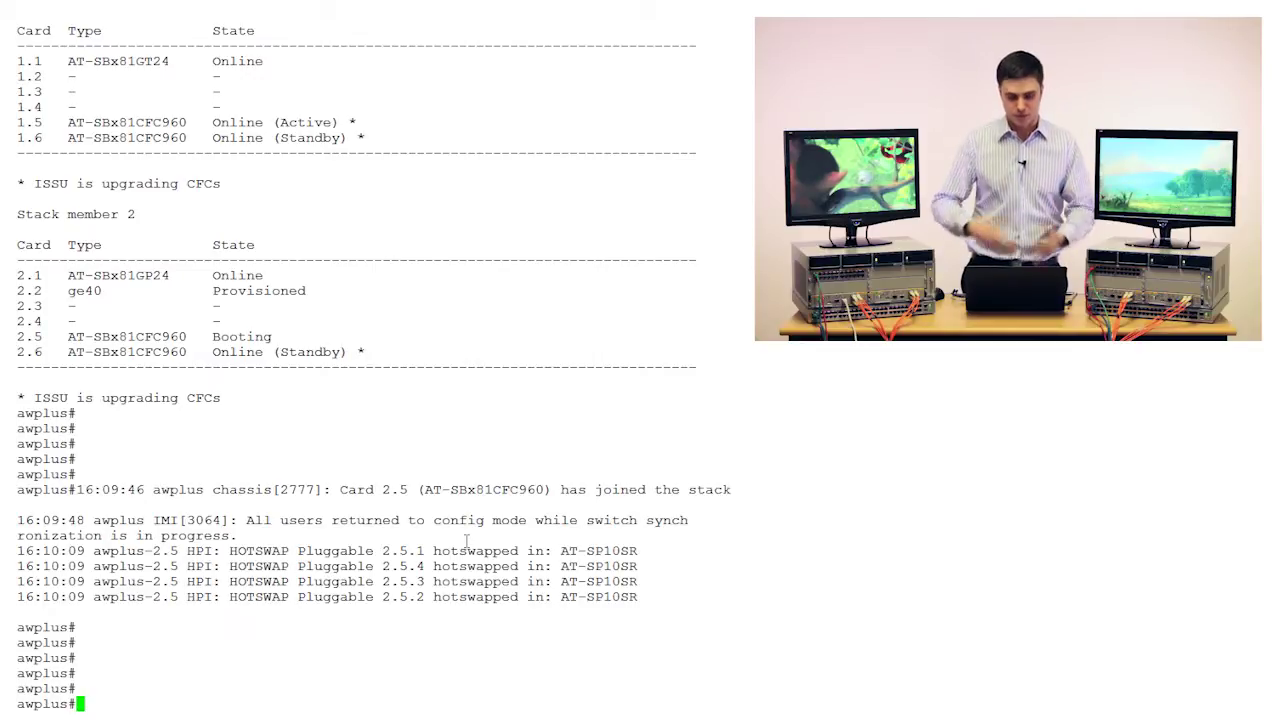
type("show issu")
key("Return")
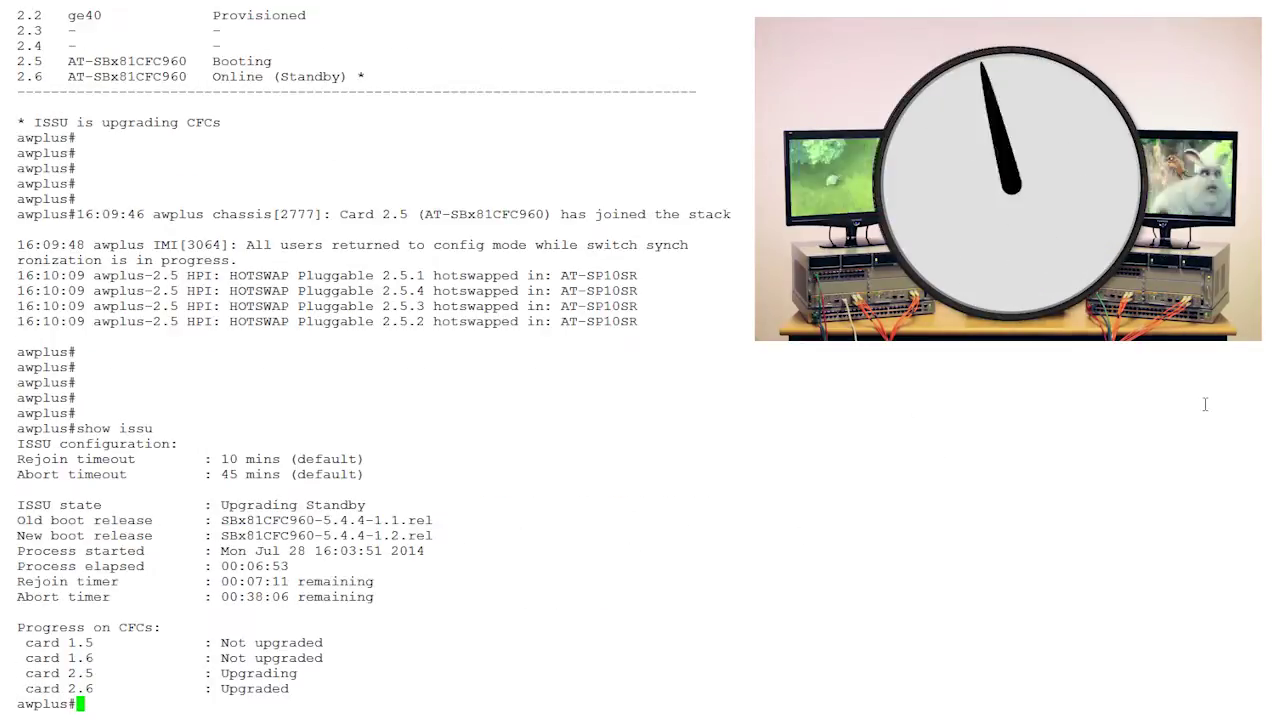
key("Return")
key("Return")
key("Return")
key("Return")
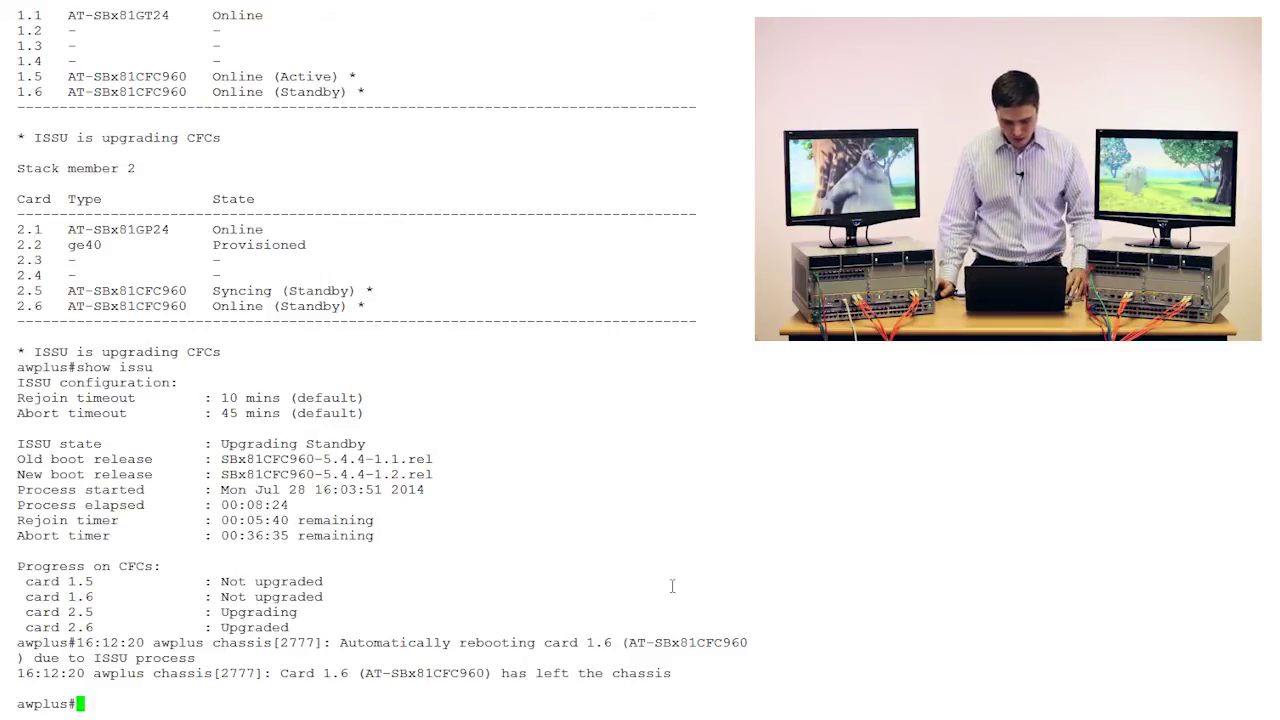
key("Return")
key("Return")
key("Return")
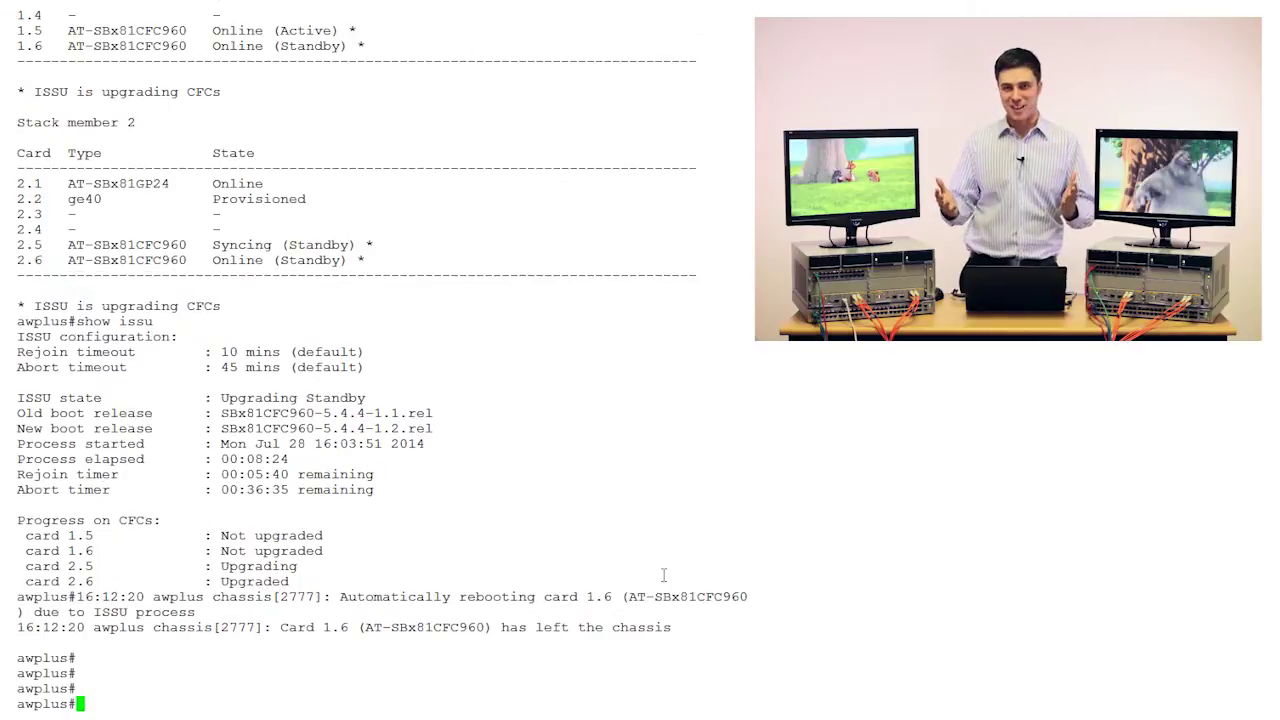
key("Return")
key("Return")
key("Return")
key("Return")
key("Return")
key("Return")
key("Return")
key("Return")
key("Return")
key("Return")
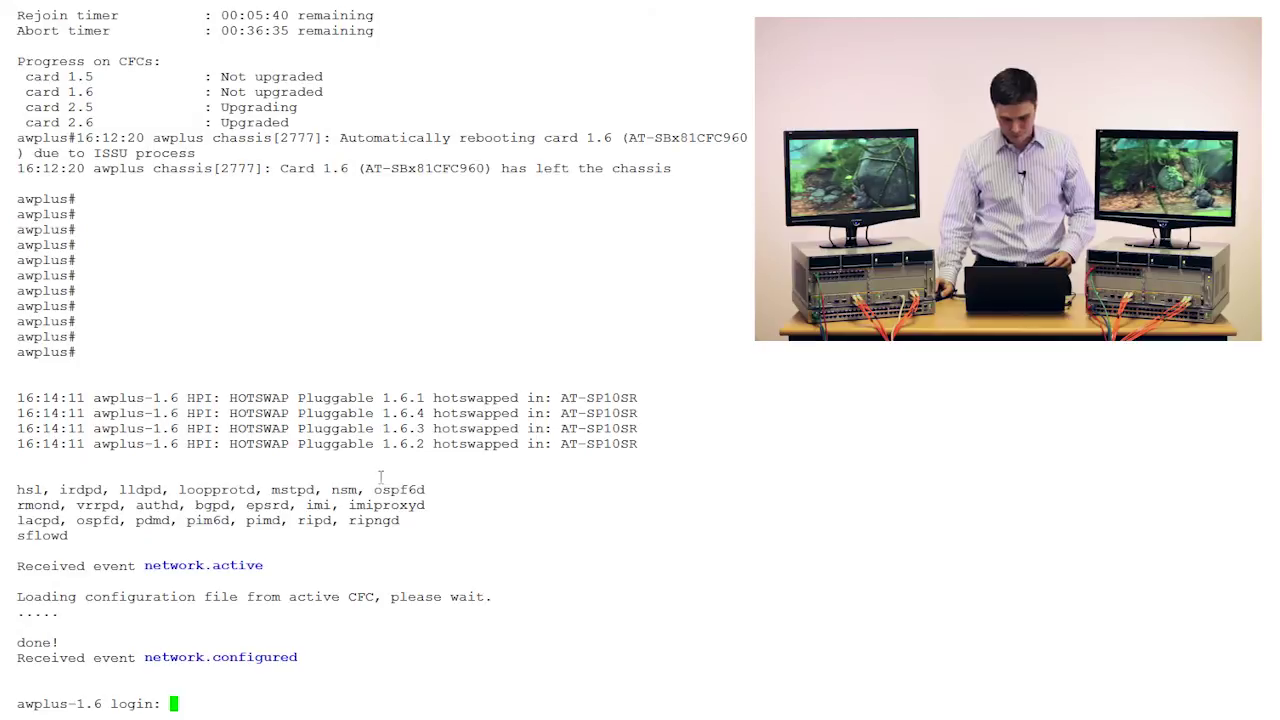
Log in to card 1.6 with the manager account and enter privileged mode.
key("Return")
key("Return")
key("Return")
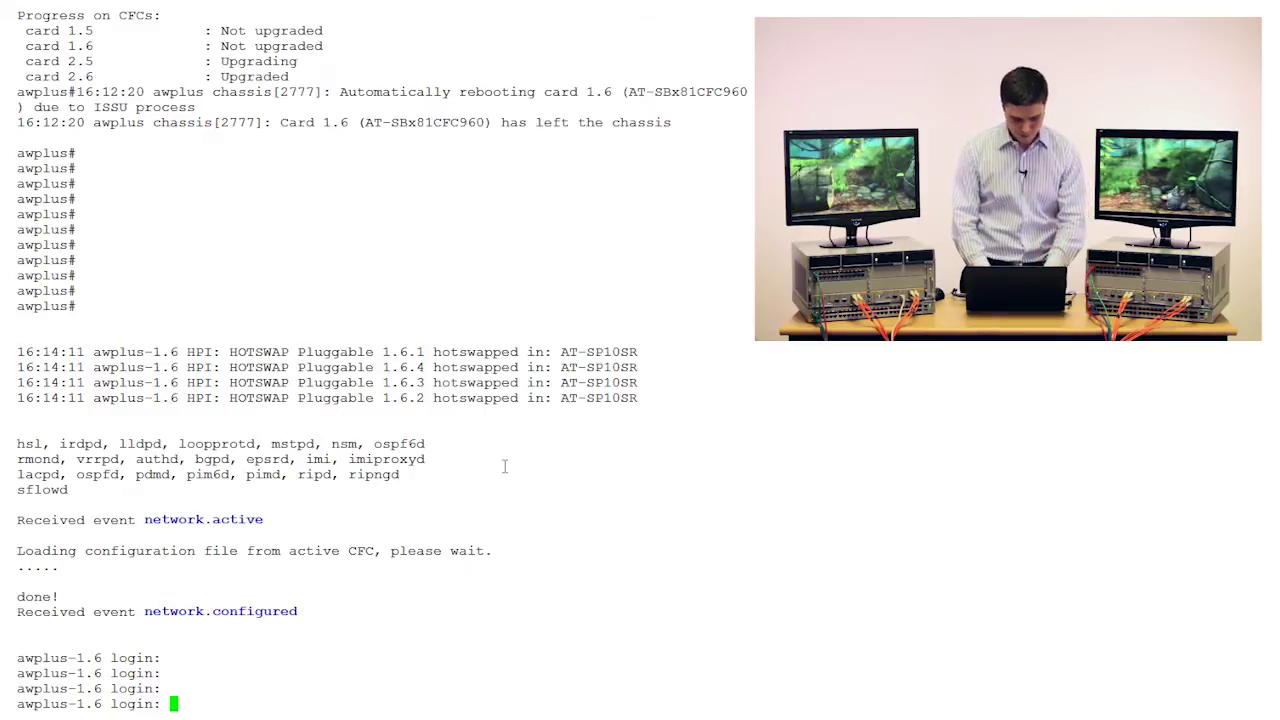
type("manager")
key("Return")
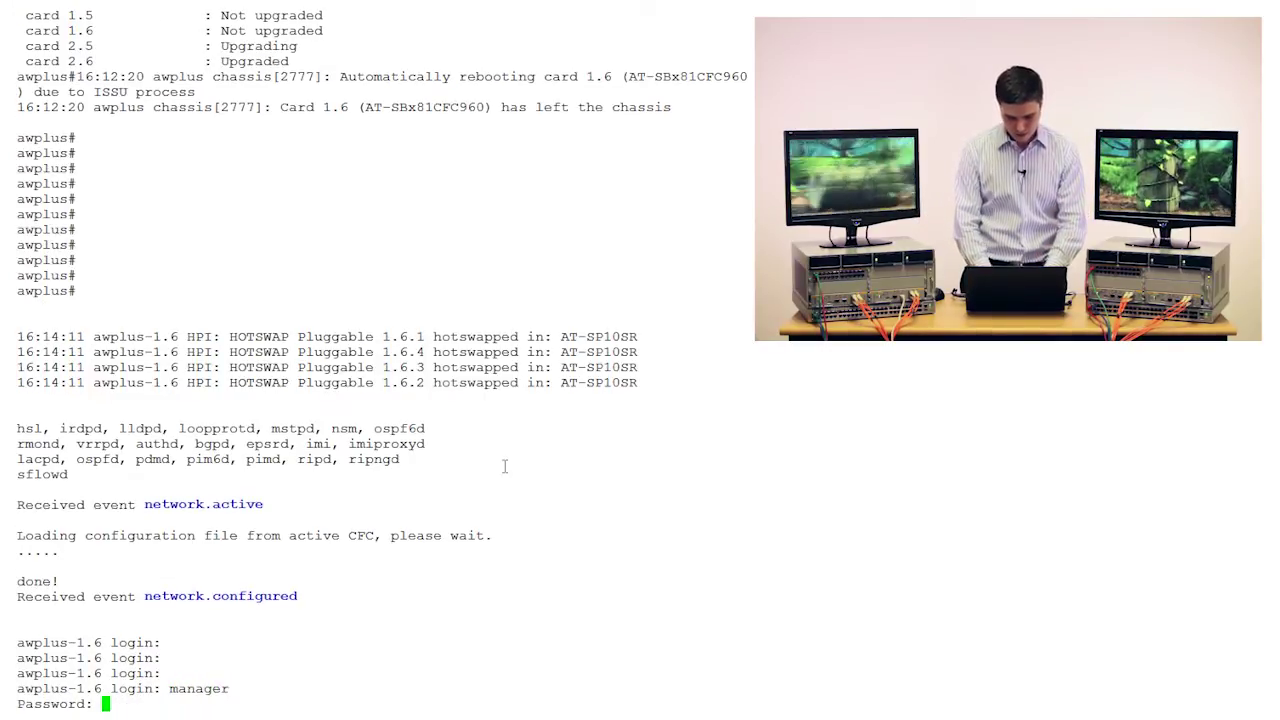
key("Return")
type("en")
key("Return")
key("Return")
key("Return")
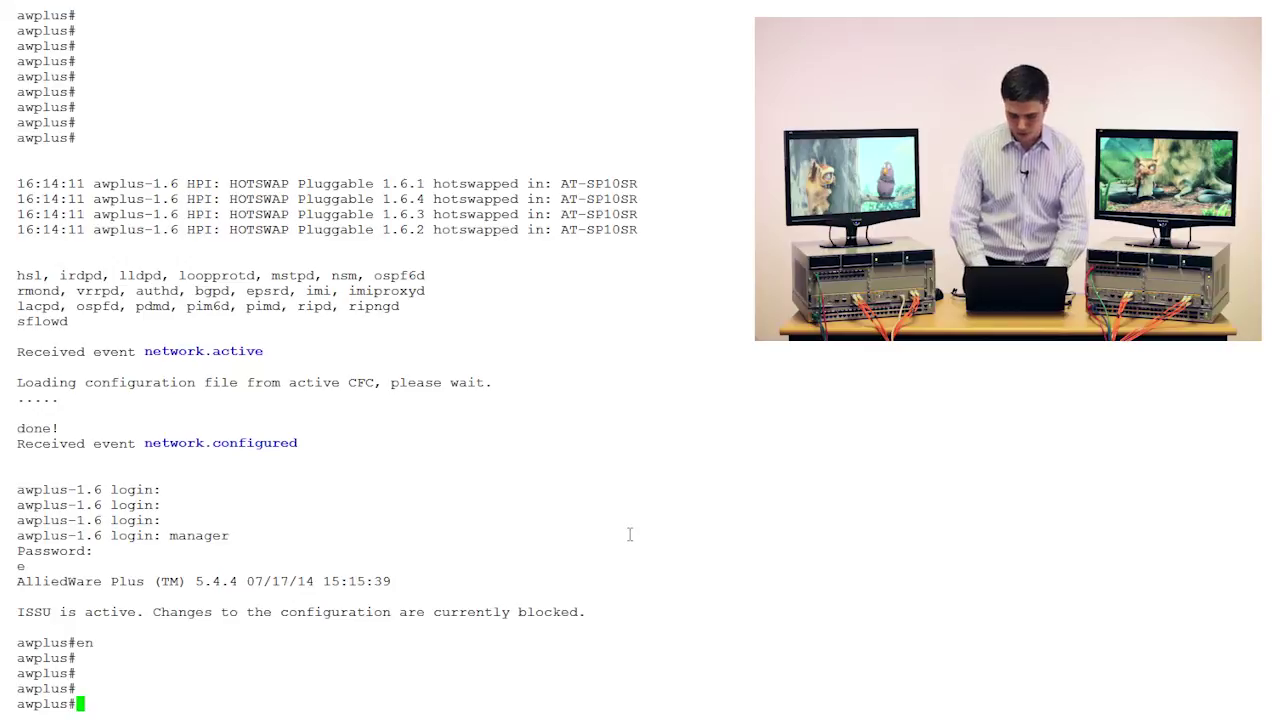
Try configuring interface port1.1.1, refused with 'Please wait for ISSU to complete.'.
key("Return")
key("Return")
type("conf t")
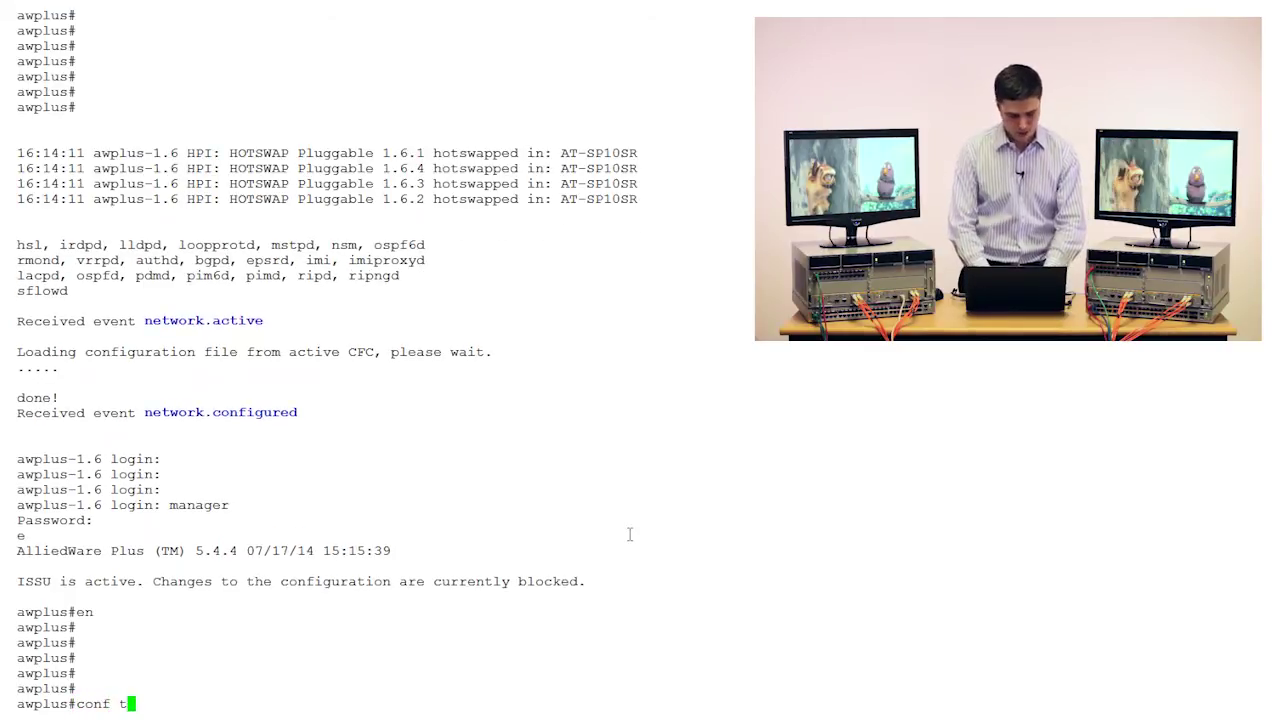
key("Return")
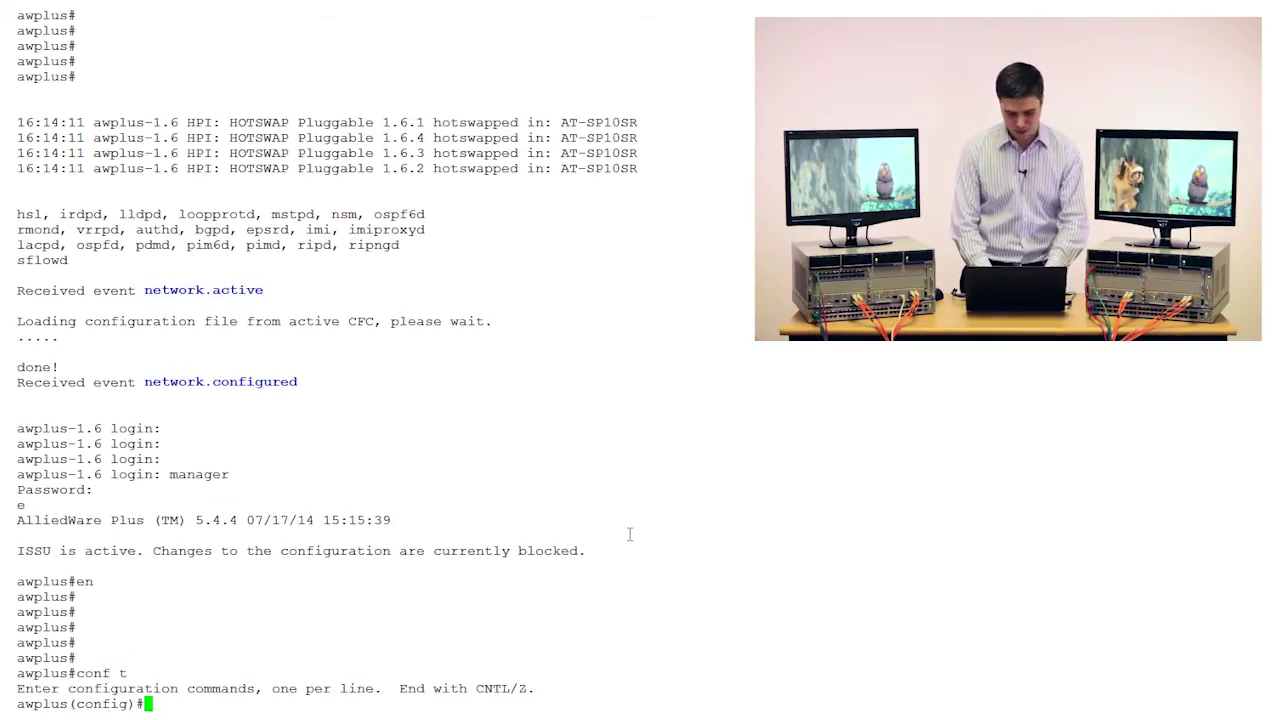
type("int port1.1.1")
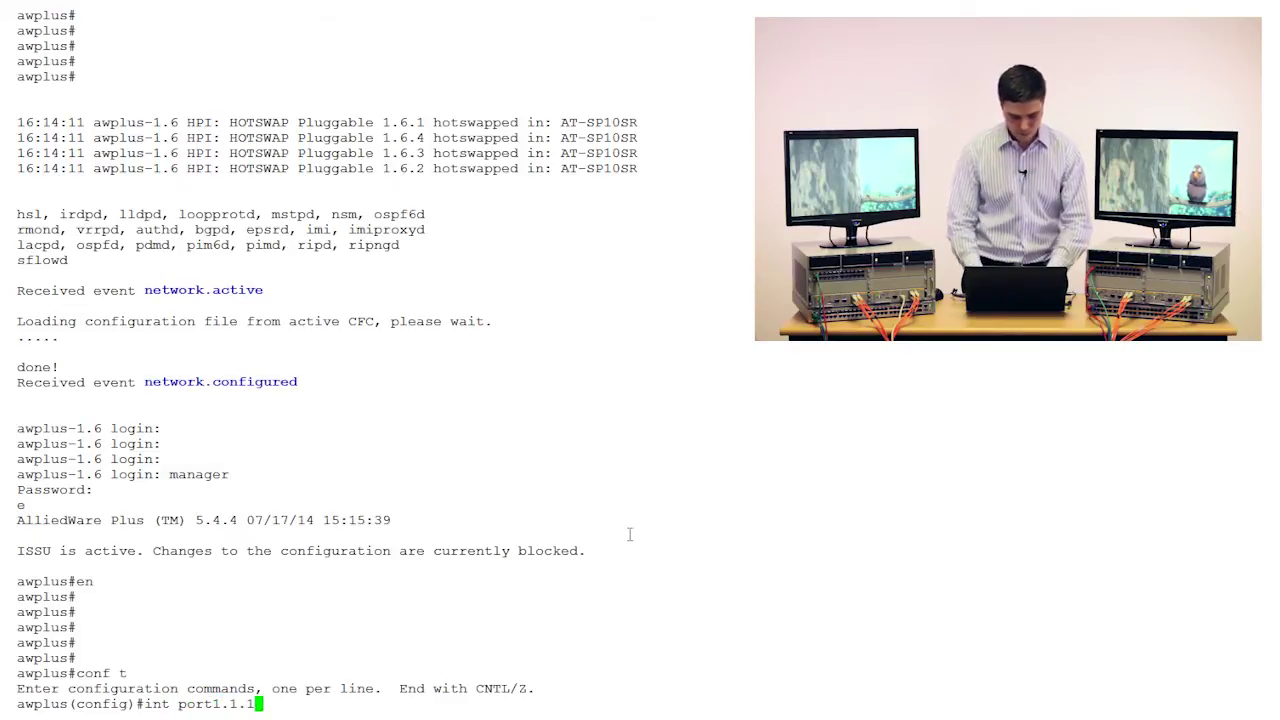
key("Return")
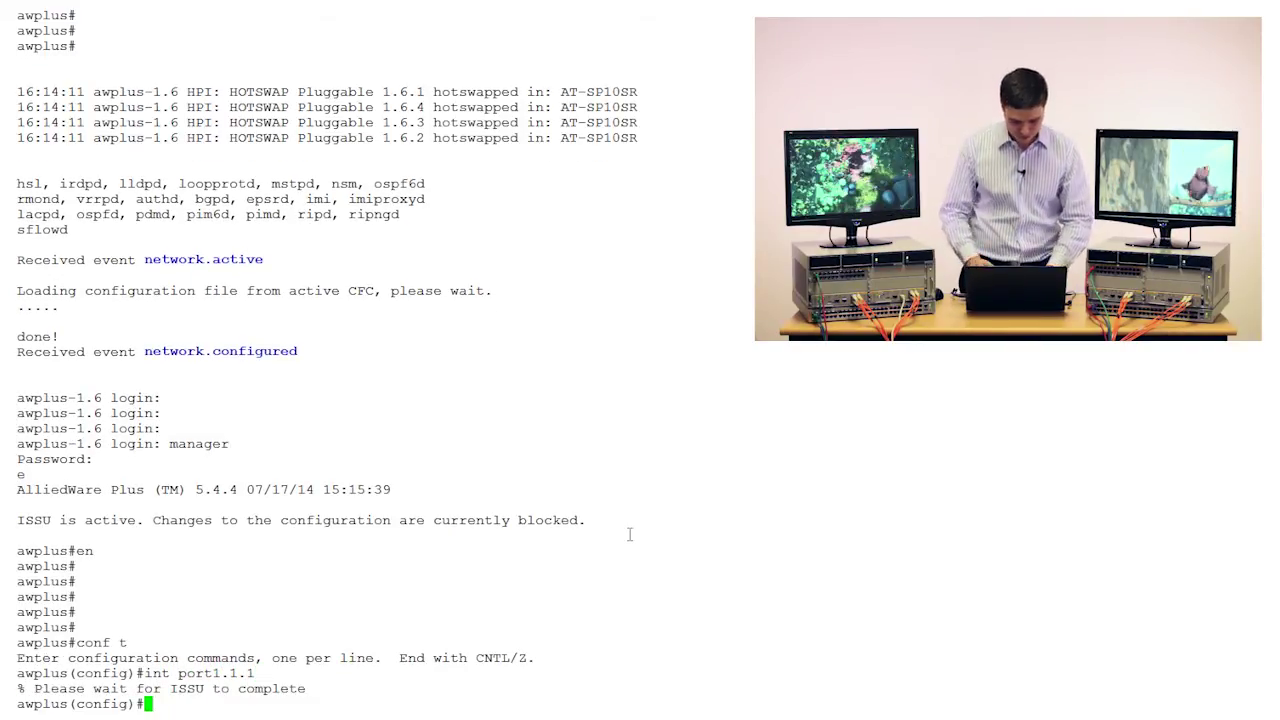
key("Return")
key("Return")
key("Return")
key("Return")
key("Return")
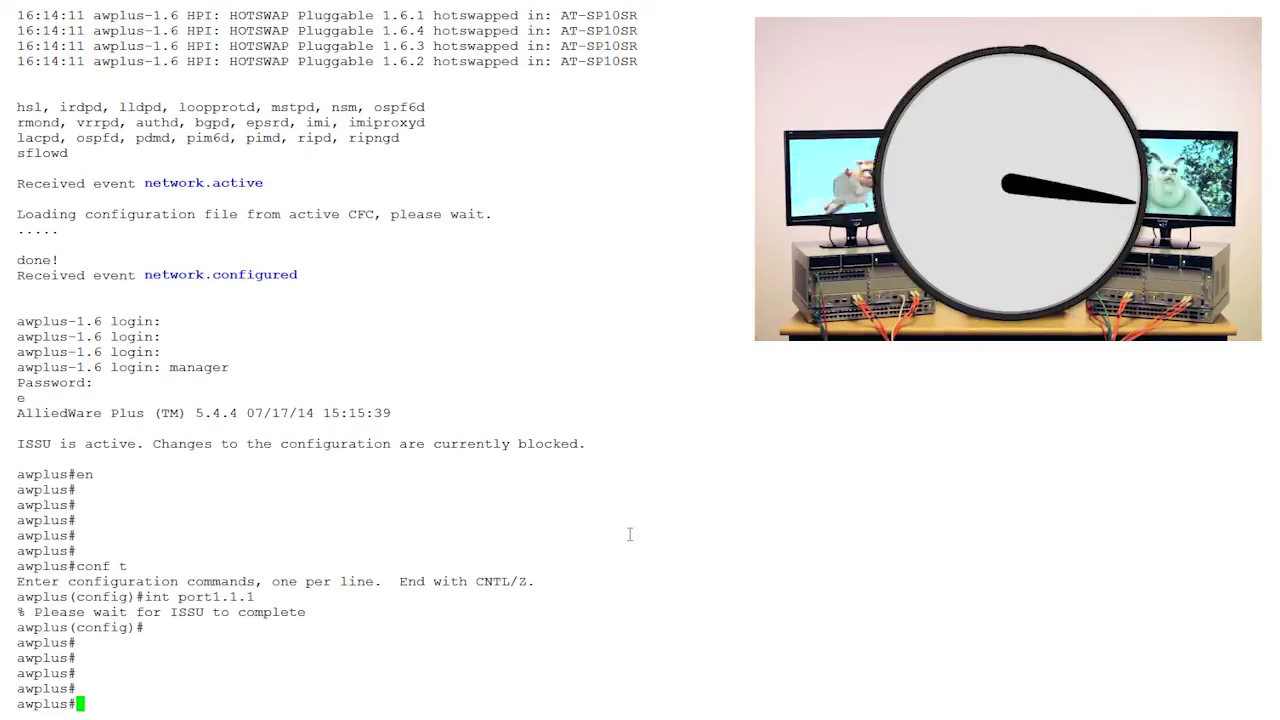
key("Return")
key("Return")
key("Return")
key("Return")
key("Return")
key("Return")
key("Return")
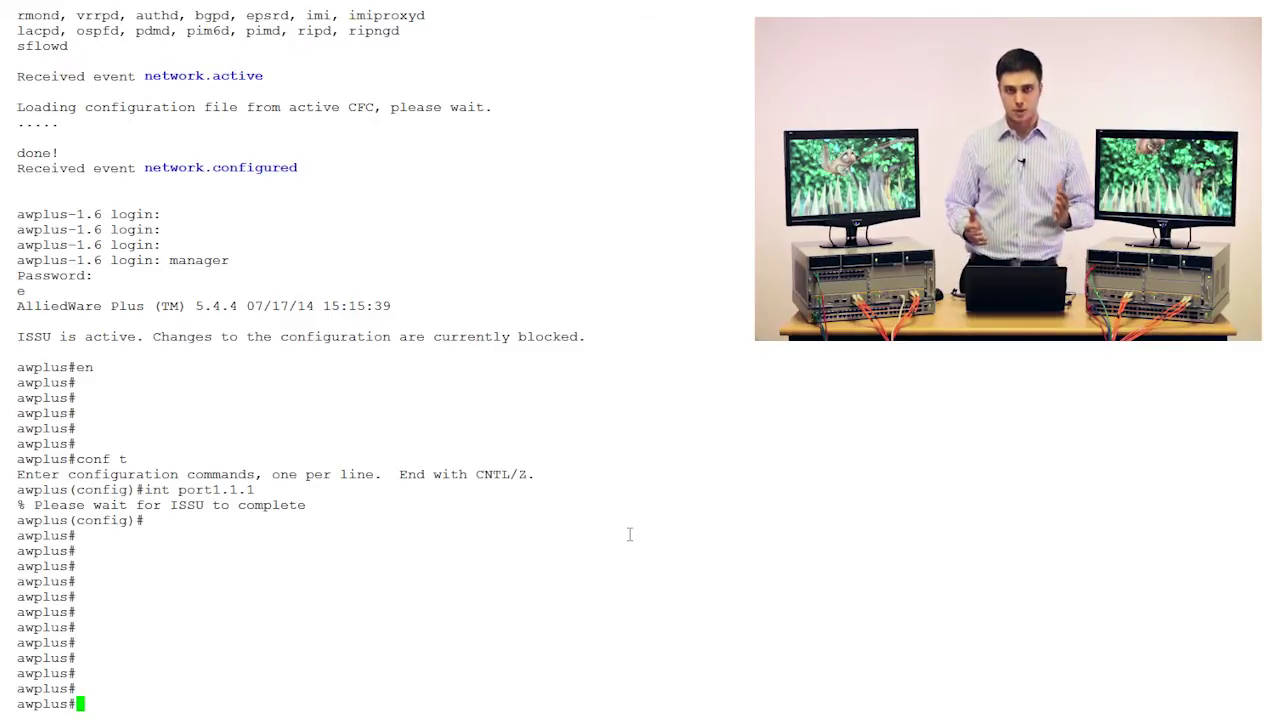
Run show system while card 1.6 takes over as the Active CFC.
type("sho")
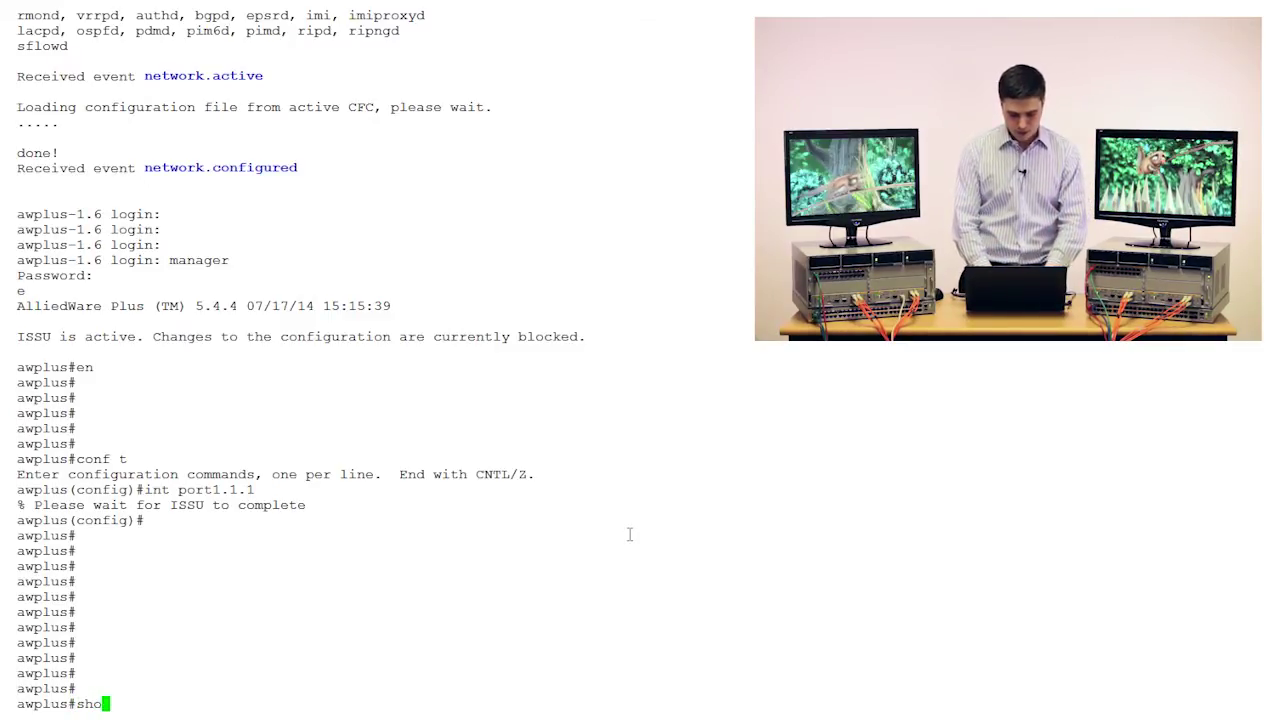
type("w system")
key("Return")
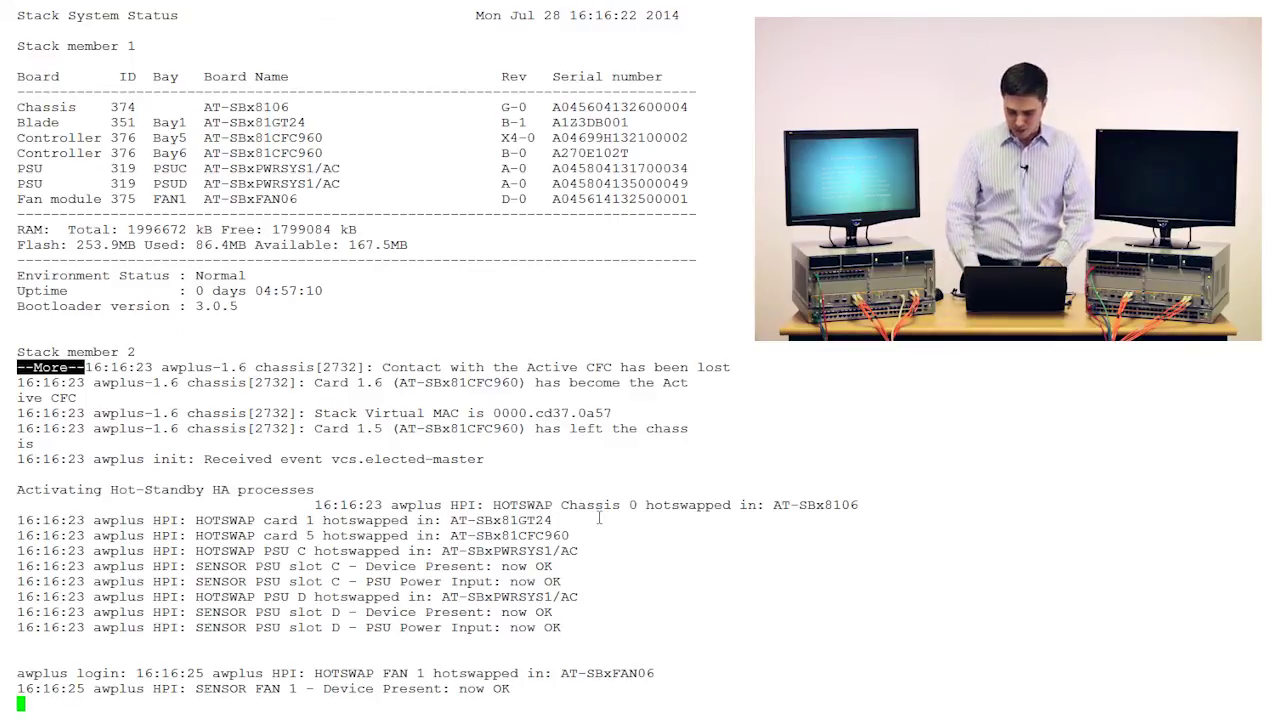
Log back in with the manager account and its password.
key("Return")
key("Return")
key("Return")
key("Return")
key("Return")
key("Return")
key("Return")
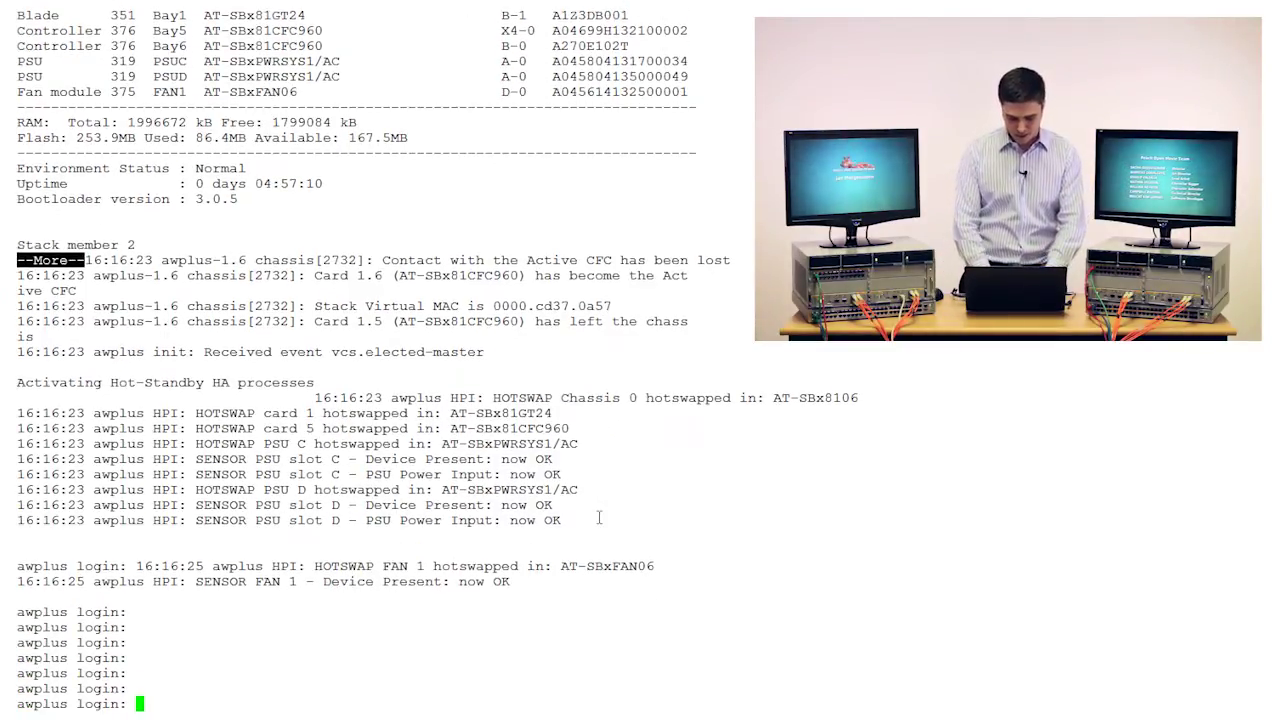
type("manager")
key("Return")
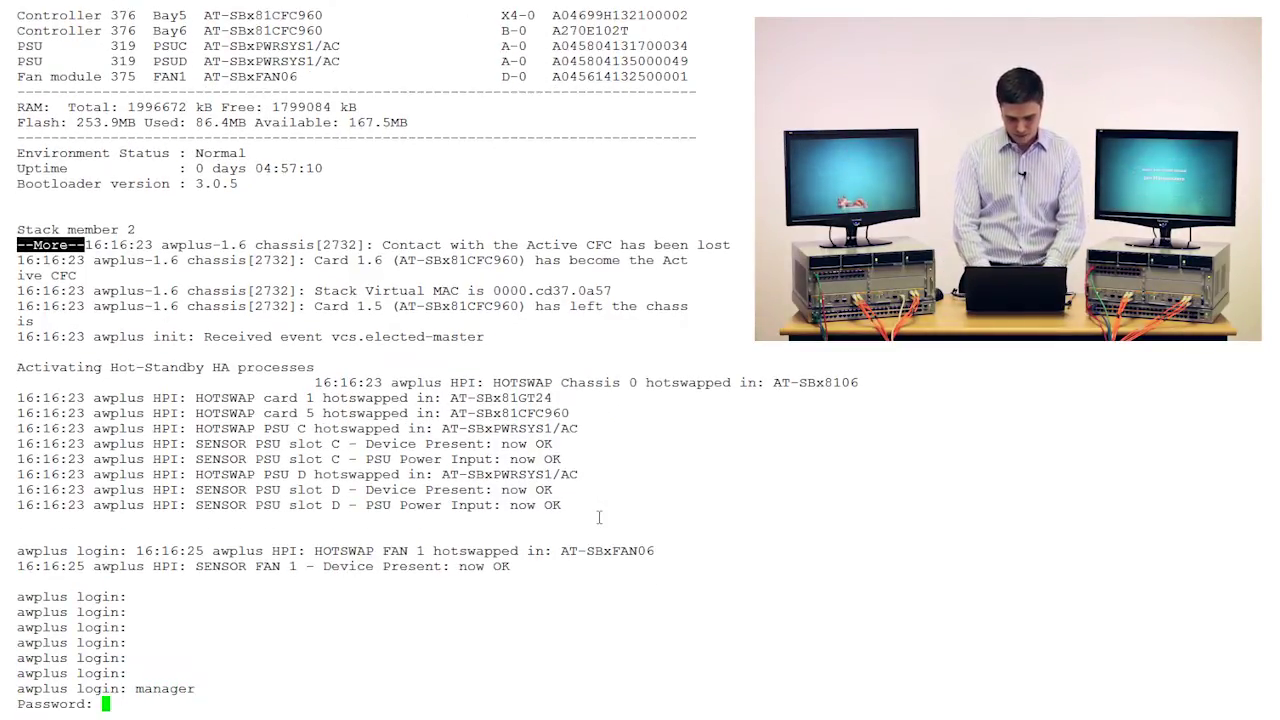
type("friend")
key("Return")
key("Return")
key("Return")
key("Return")
key("Return")
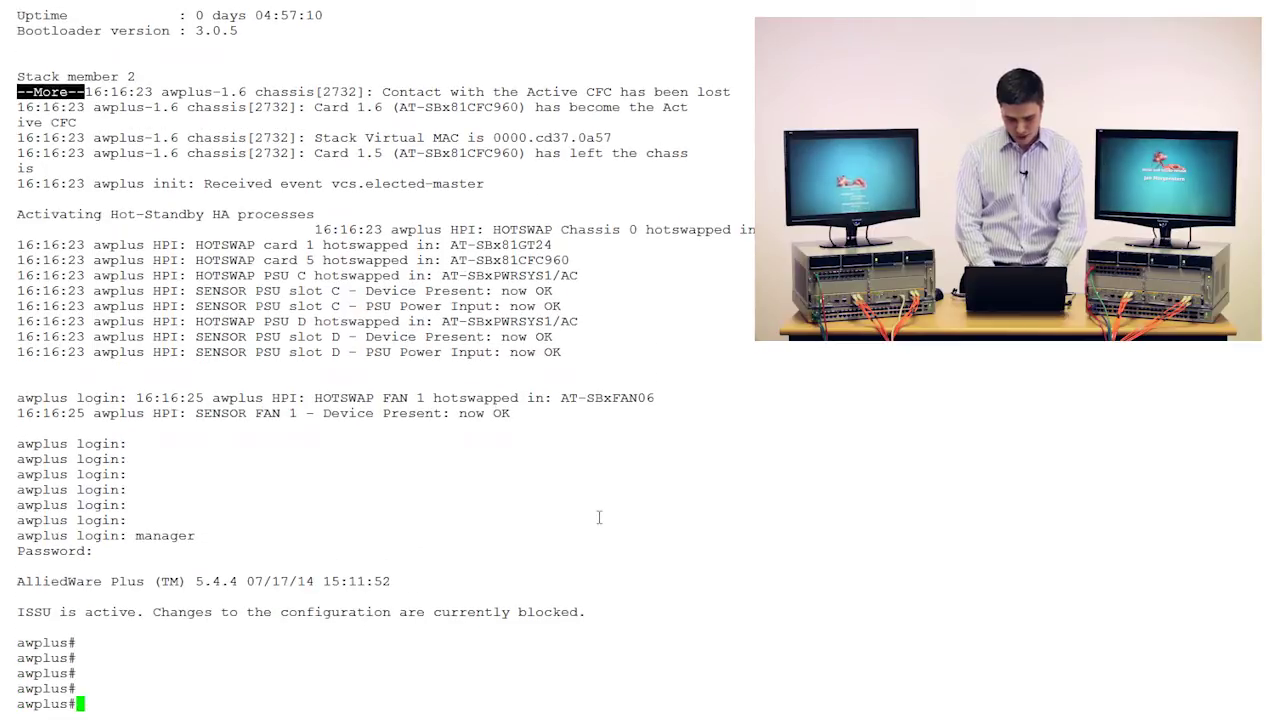
Page through show system and select both stack members' blade model names.
type("show sys")
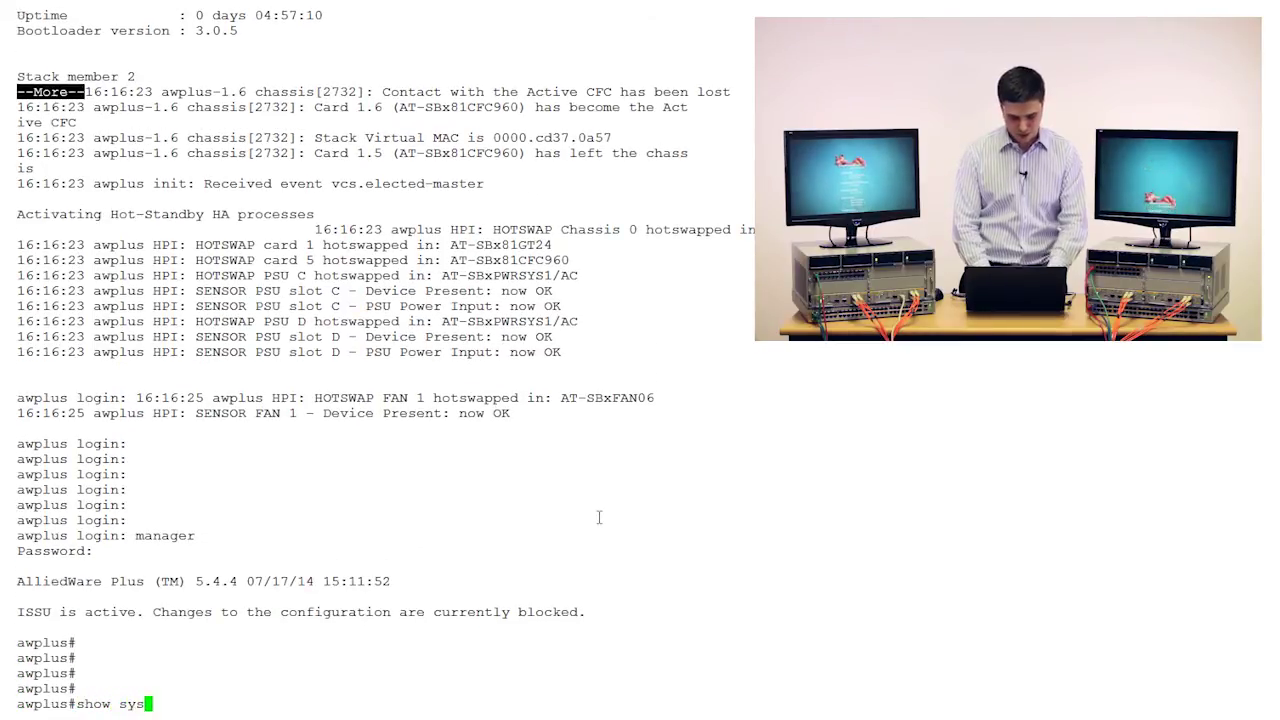
type("tem")
key("Return")
key("space")
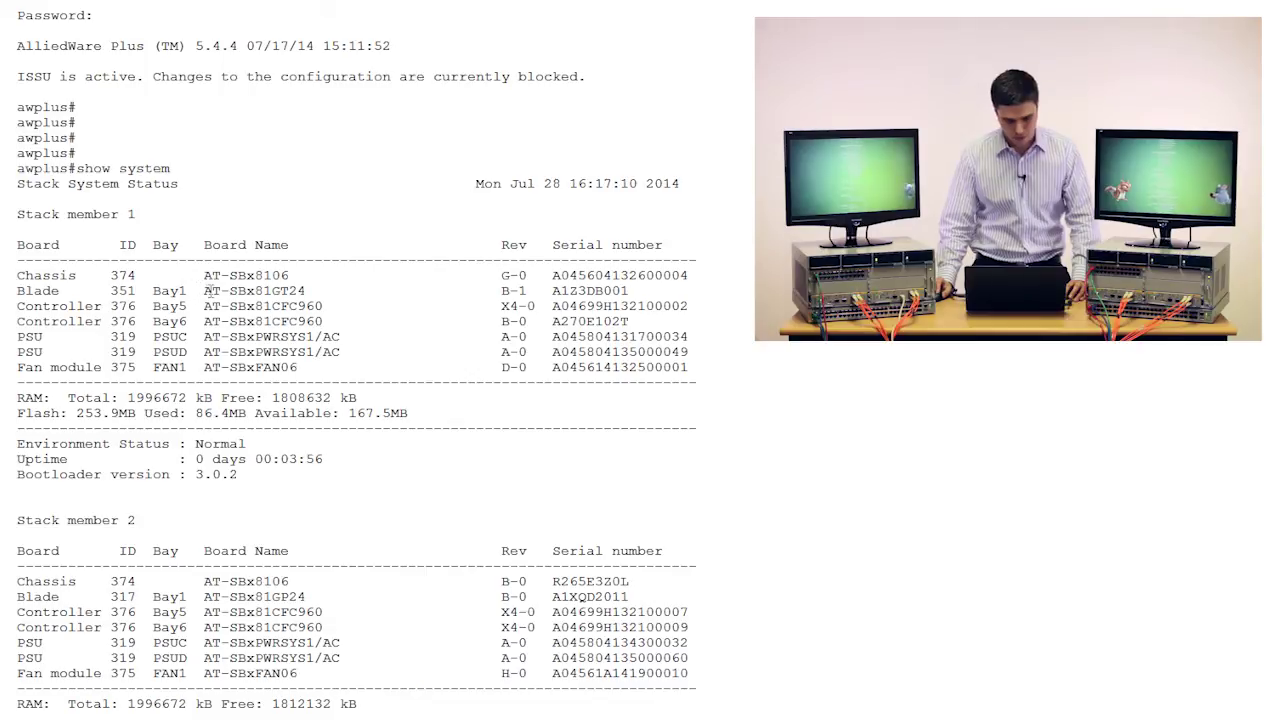
double_click(250, 292)
left_click(318, 293)
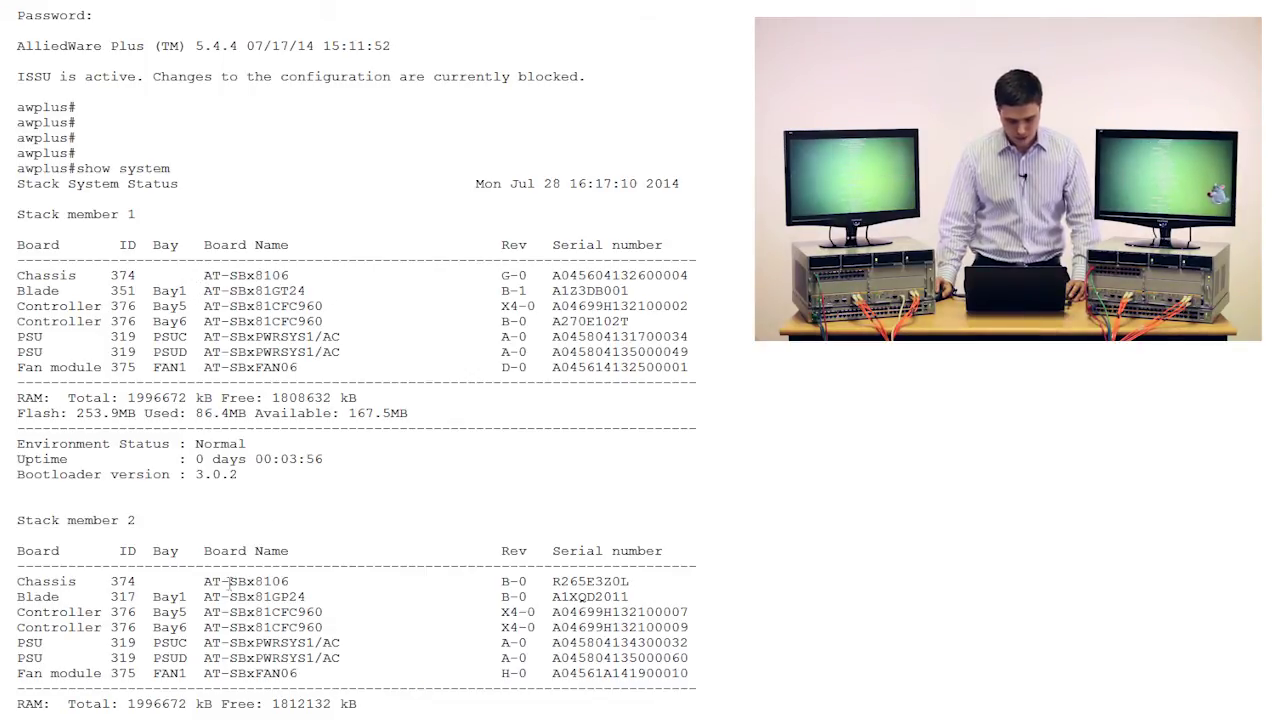
left_click_drag(229, 596, 298, 597)
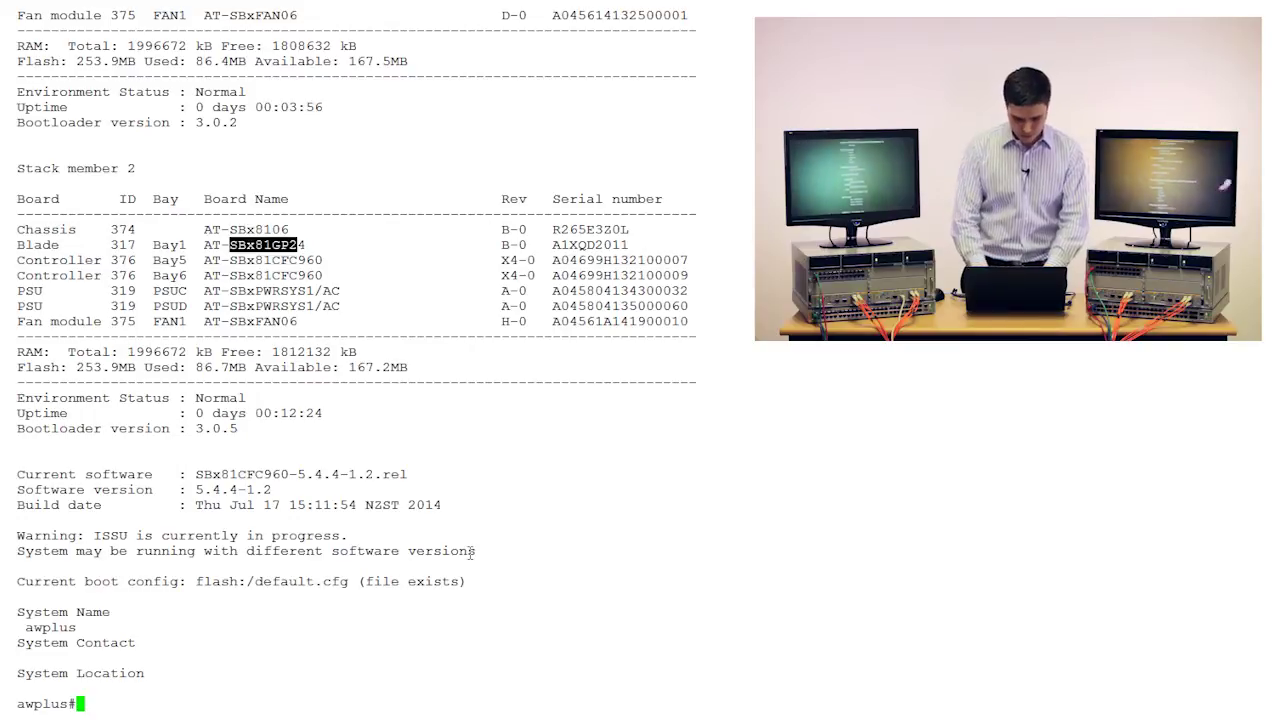
Run show version and mark the release number in build SBx81CFC960-5.4.4-1.2.rel.
key("Return")
key("Return")
key("Return")
key("Return")
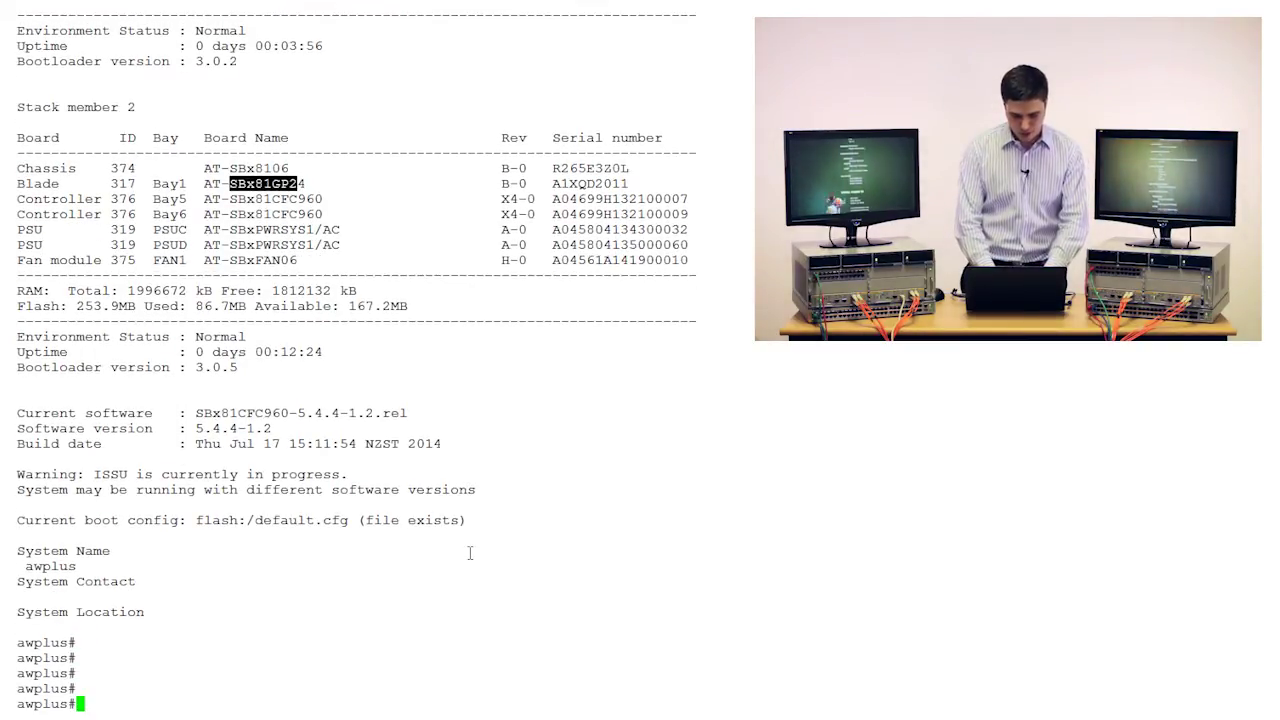
type("show ve")
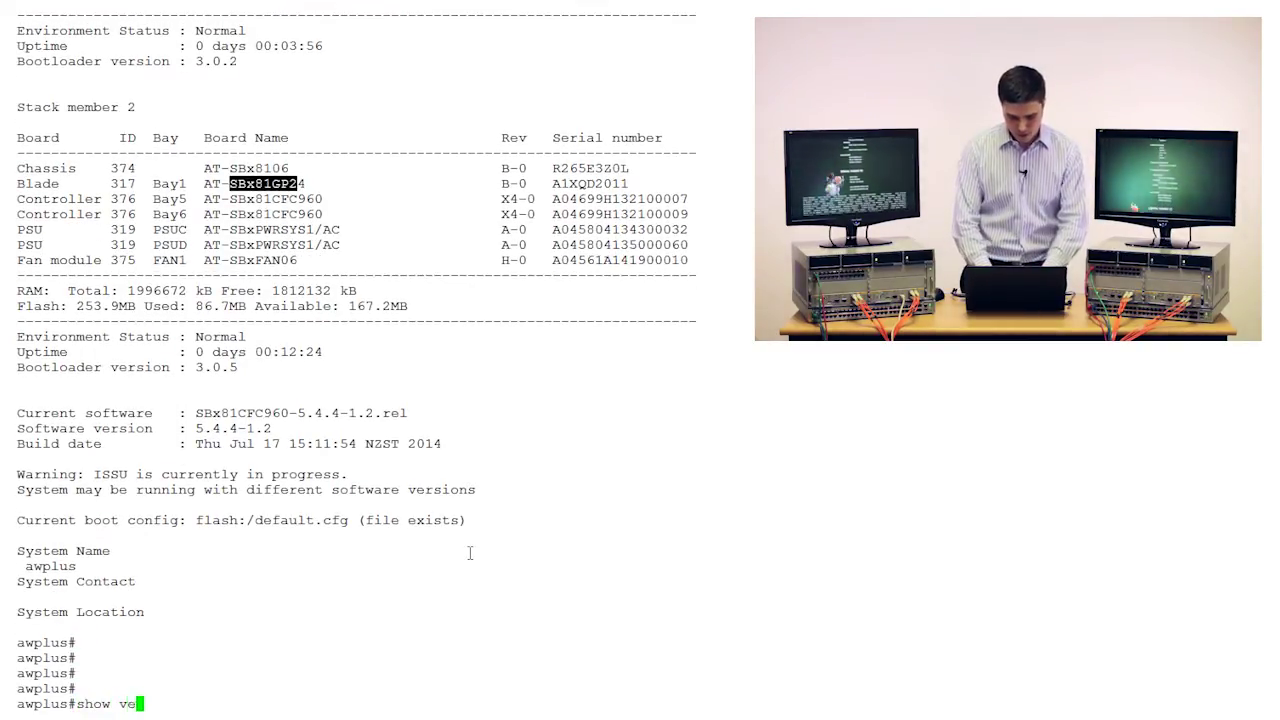
type("rsion")
key("Return")
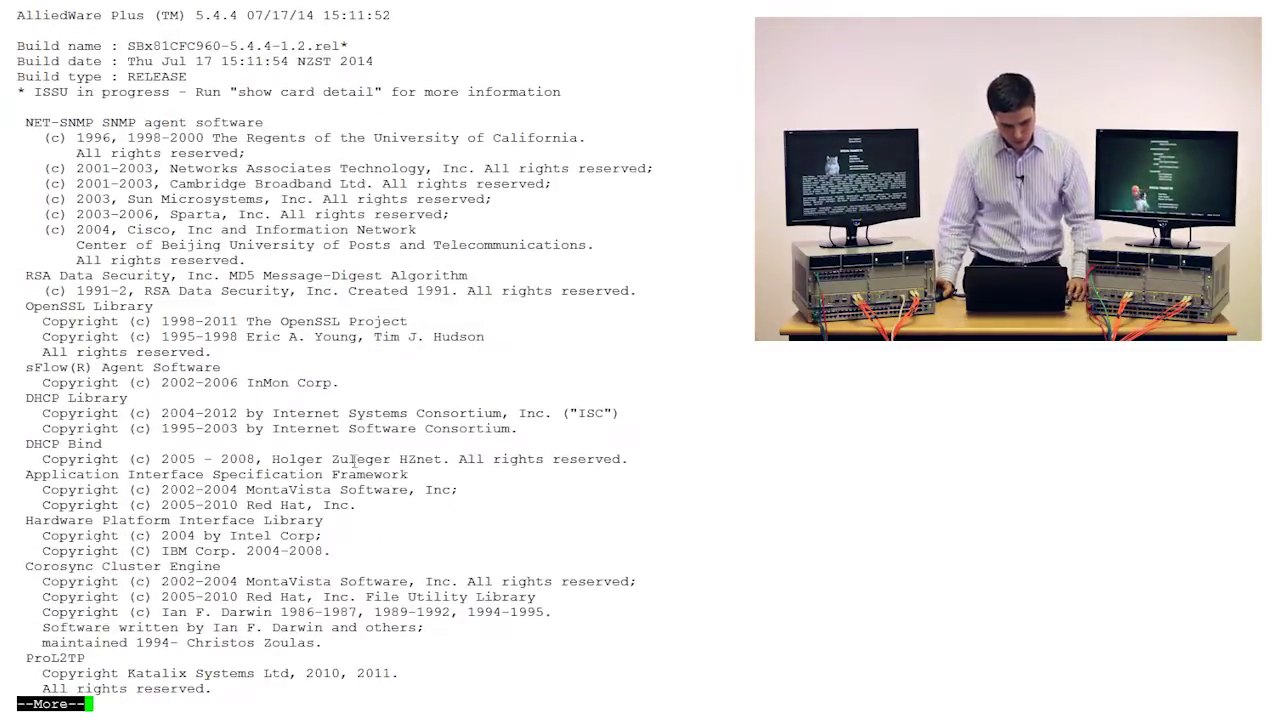
scroll(292, 340, "up", 15)
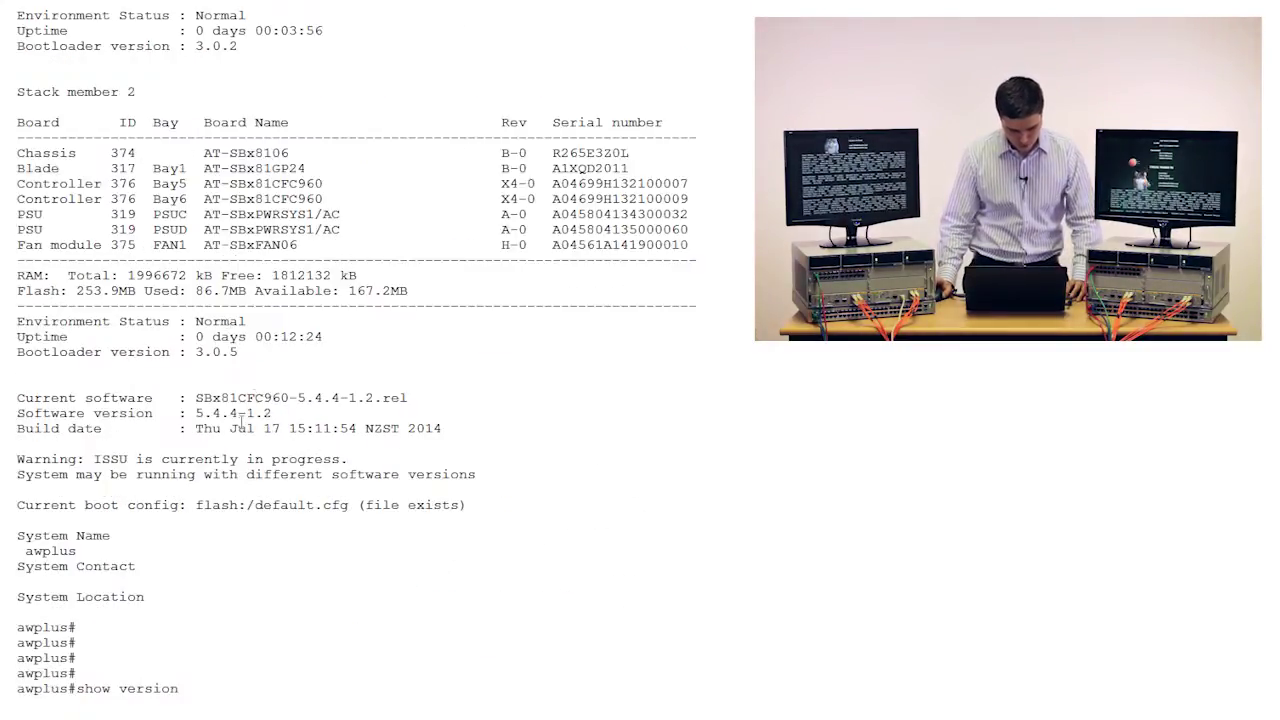
scroll(238, 430, "down", 8)
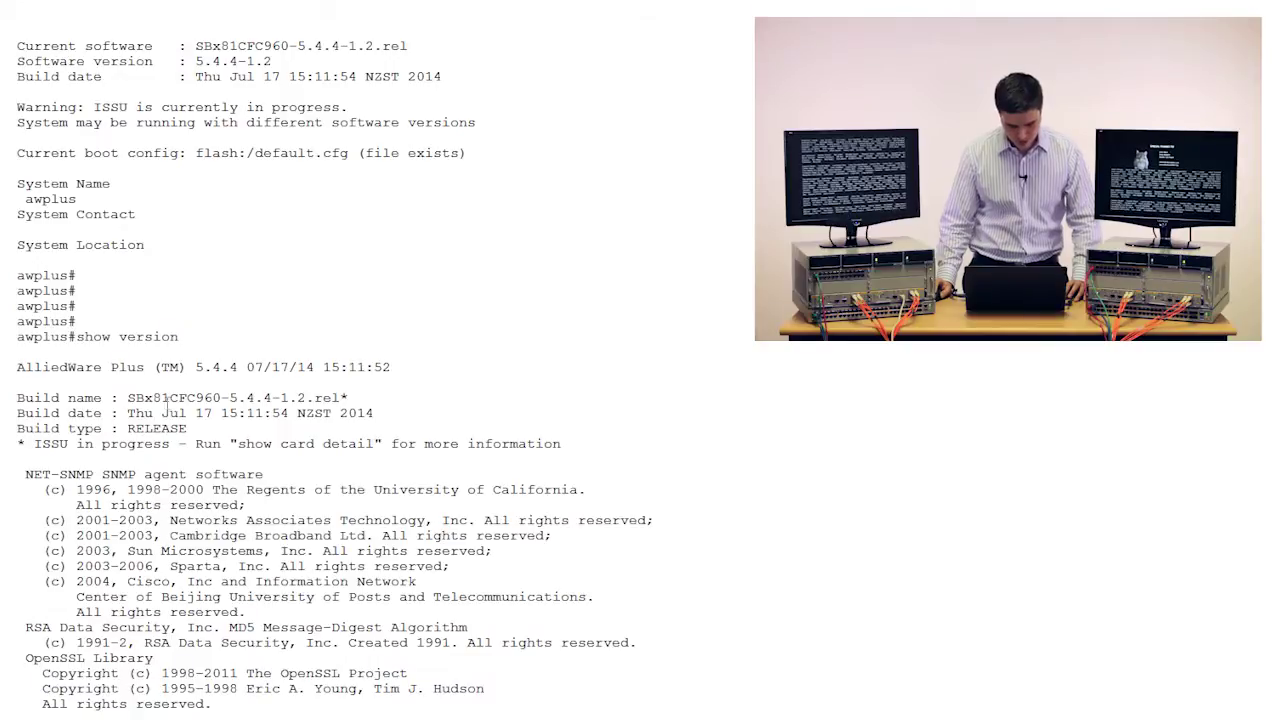
left_click_drag(274, 399, 318, 400)
left_click(316, 403)
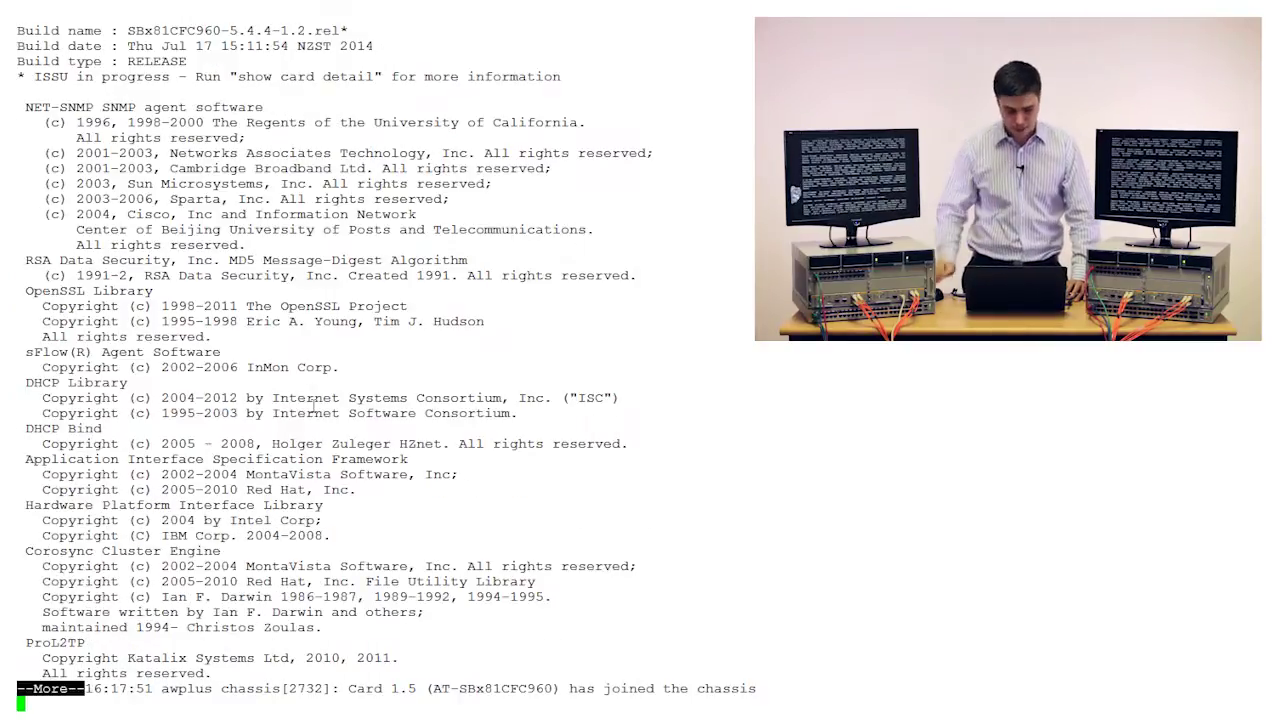
Scroll back through the version report, then page to its end.
scroll(314, 312, "up", 8)
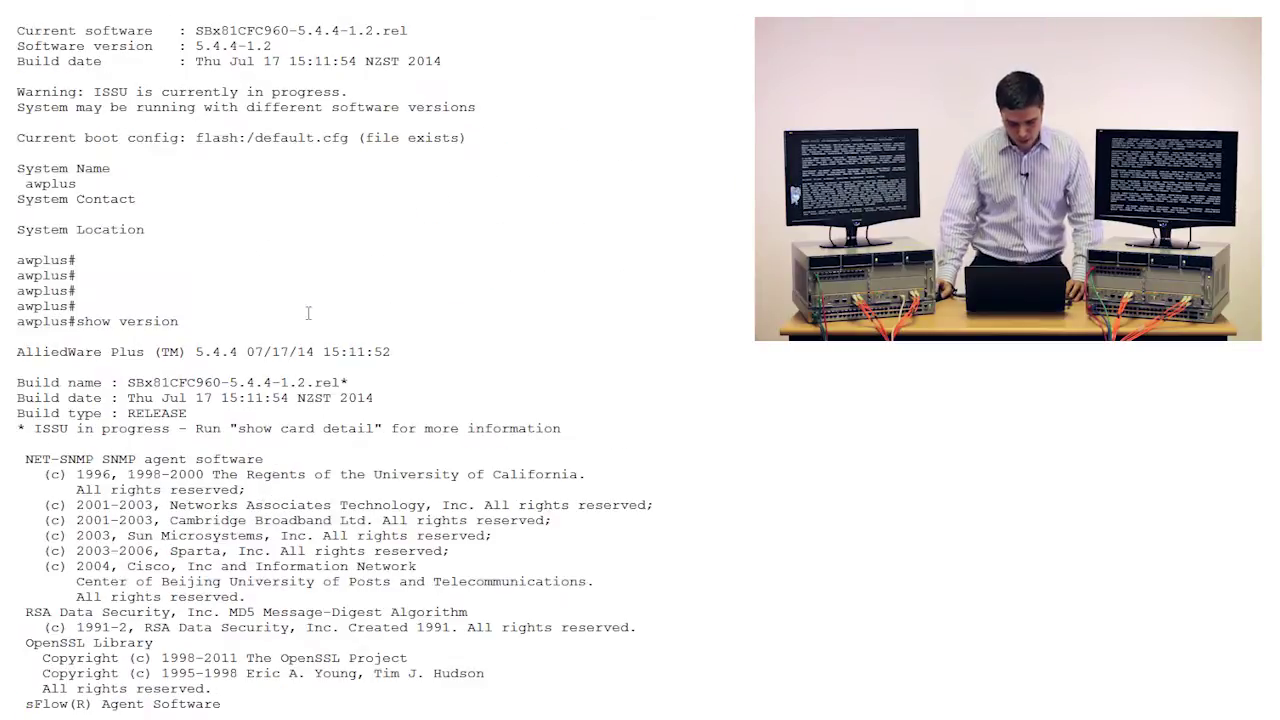
scroll(345, 312, "up", 8)
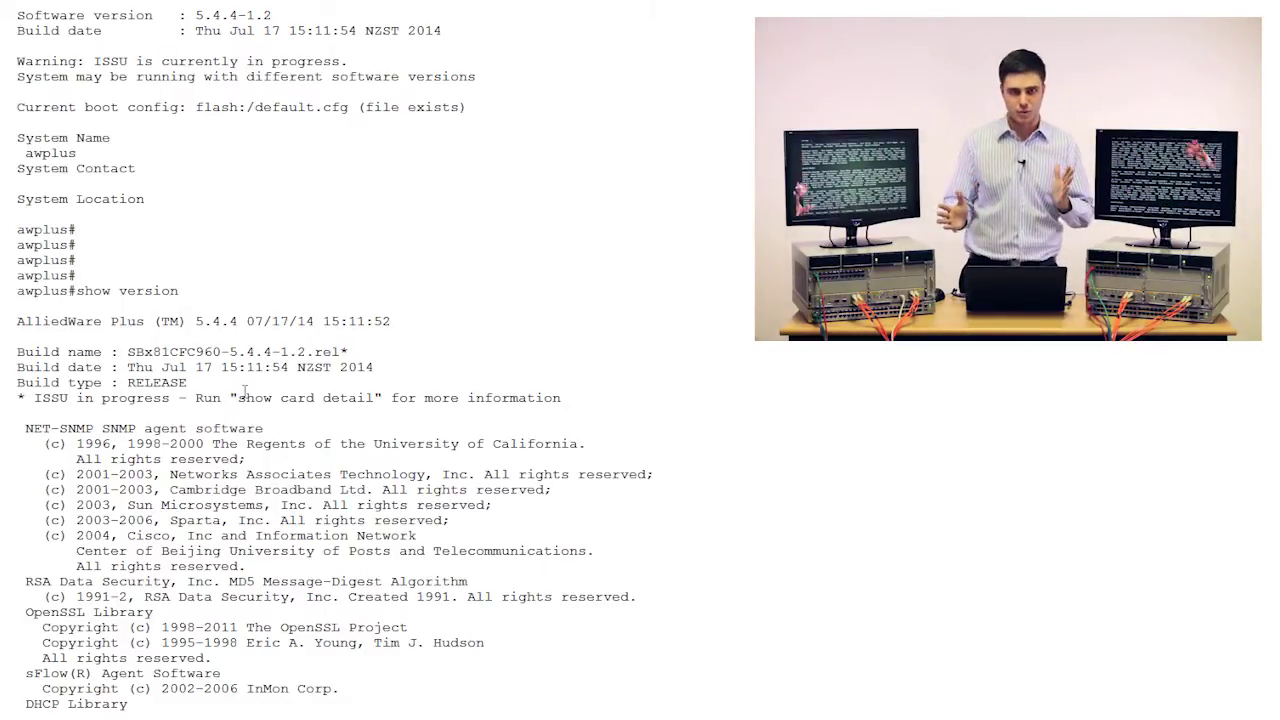
key("space")
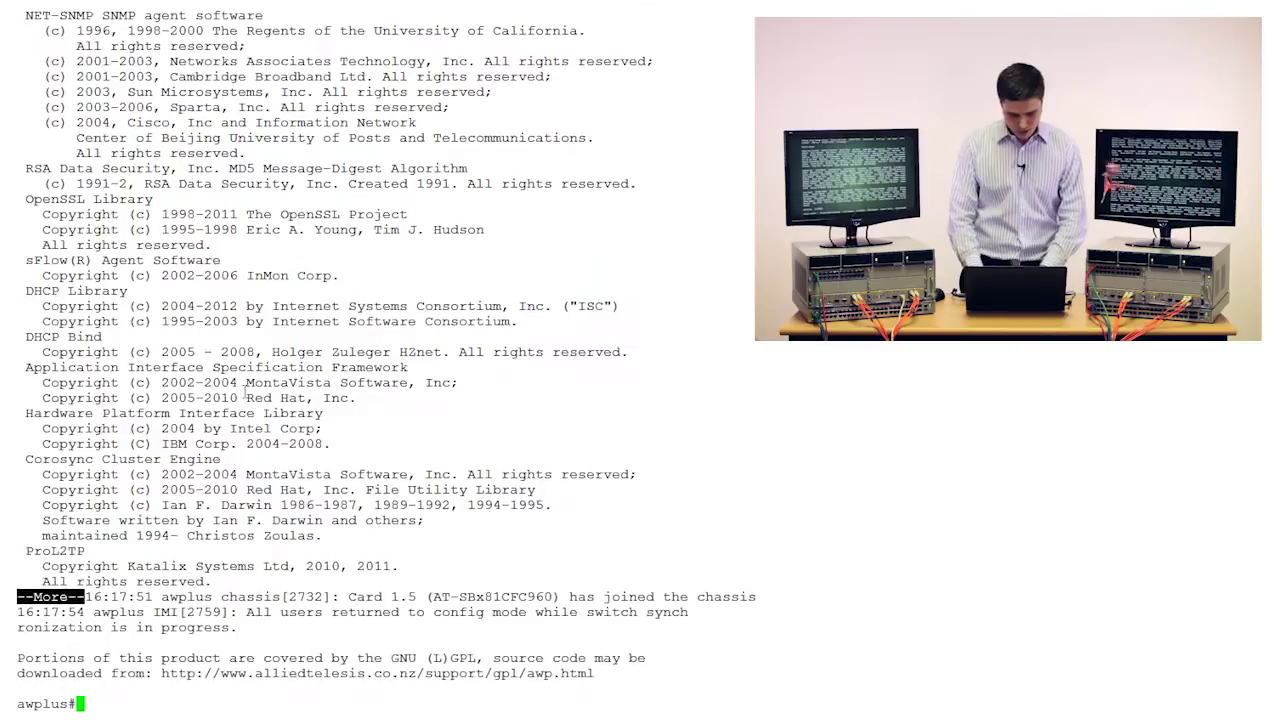
key("Return")
key("Return")
key("Return")
key("Return")
key("Return")
key("Return")
key("Return")
key("Return")
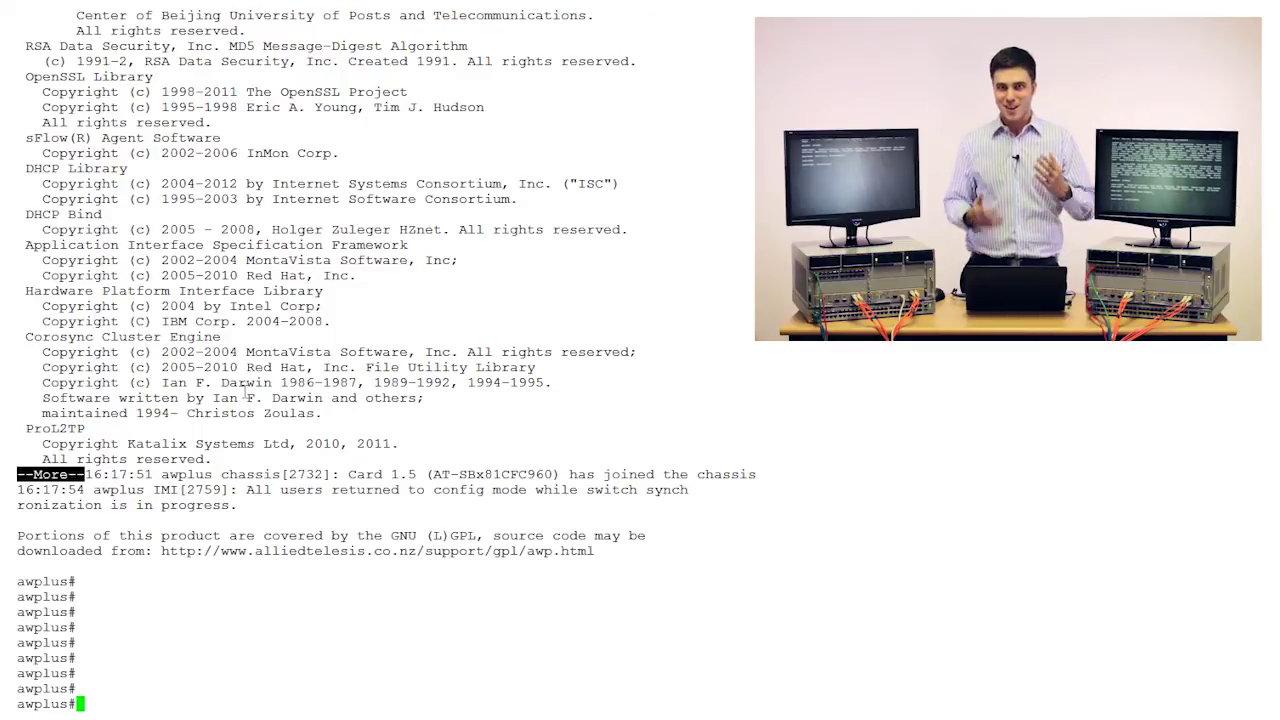
Run show card to list every card's state, then wait for the ISSU message that the CFCs have finished rebooting.
type("show card")
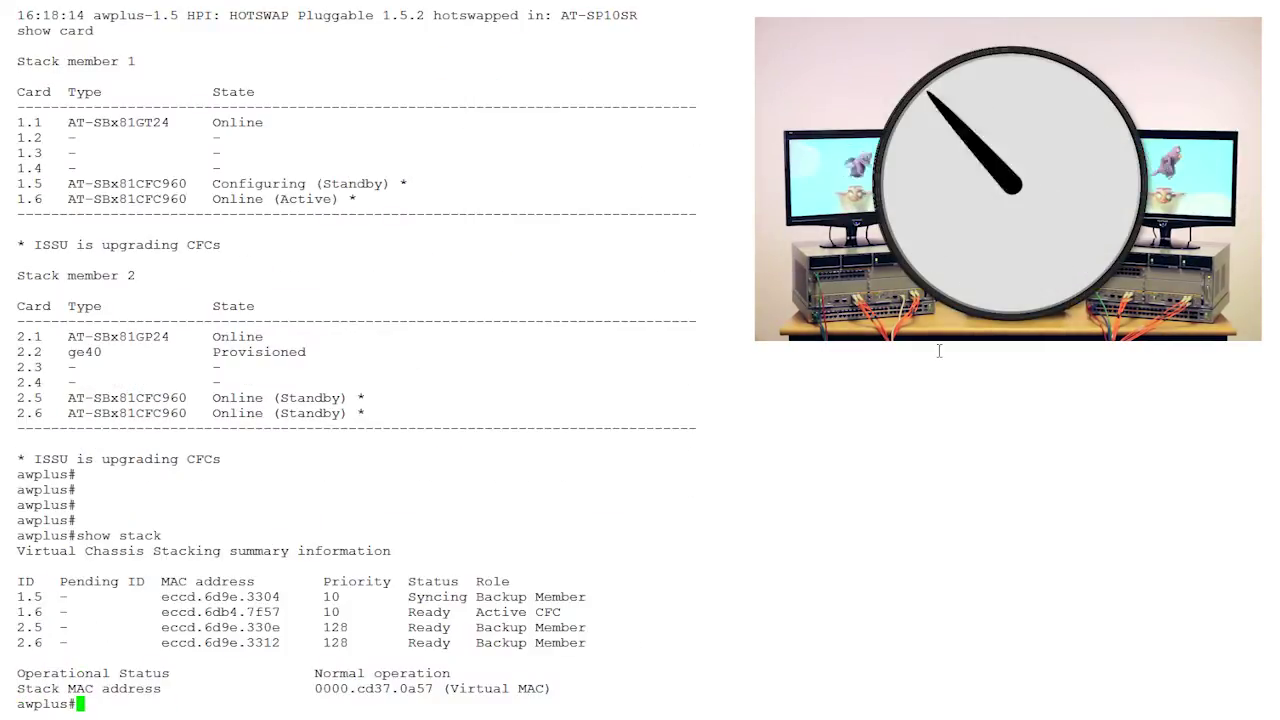
key("Return")
key("Return")
key("Return")
key("Return")
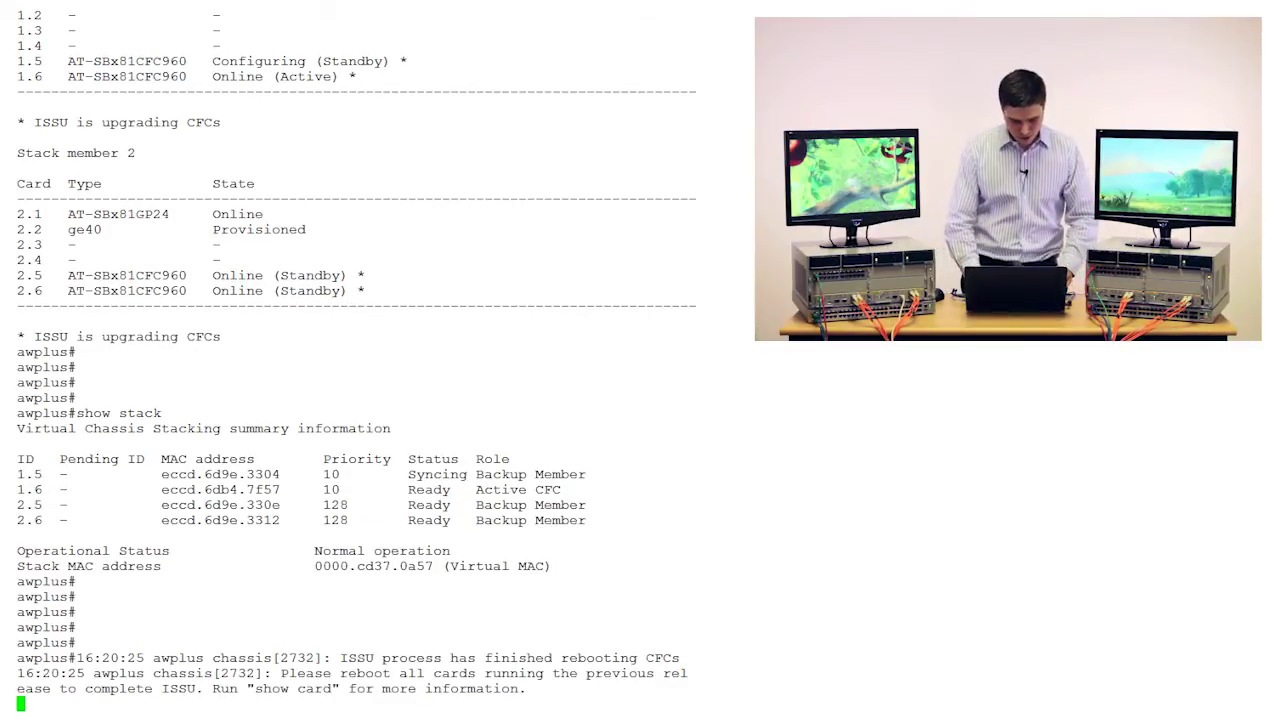
key("Return")
key("Return")
key("Return")
key("Return")
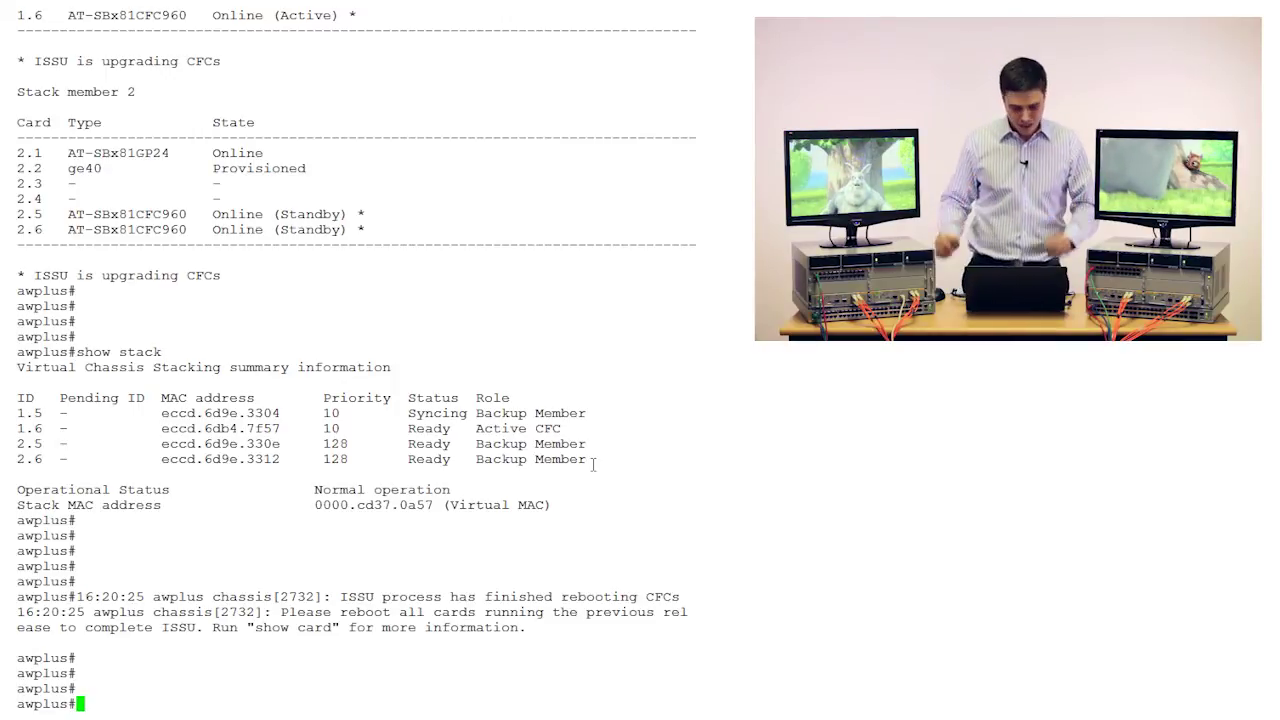
List the full card table with show card, showing line cards 1.1 and 2.1 still need a reboot.
key("Return")
key("Return")
key("Return")
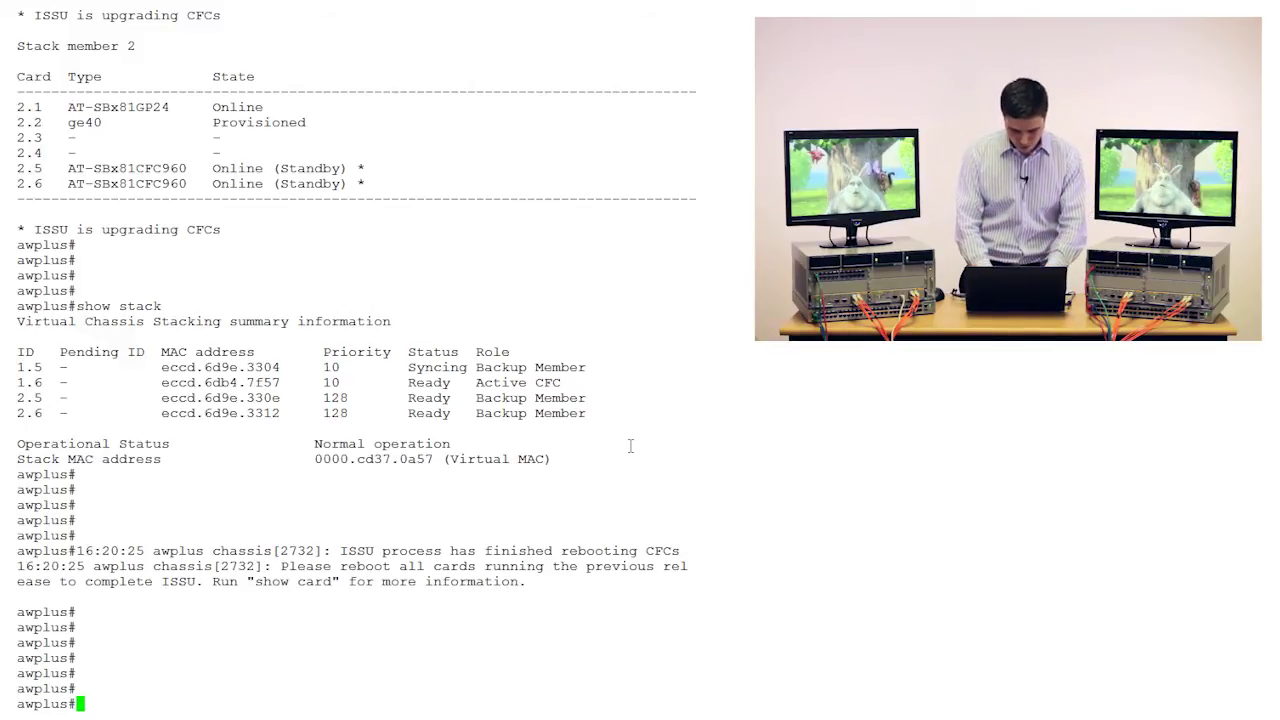
type("show card")
key("Return")
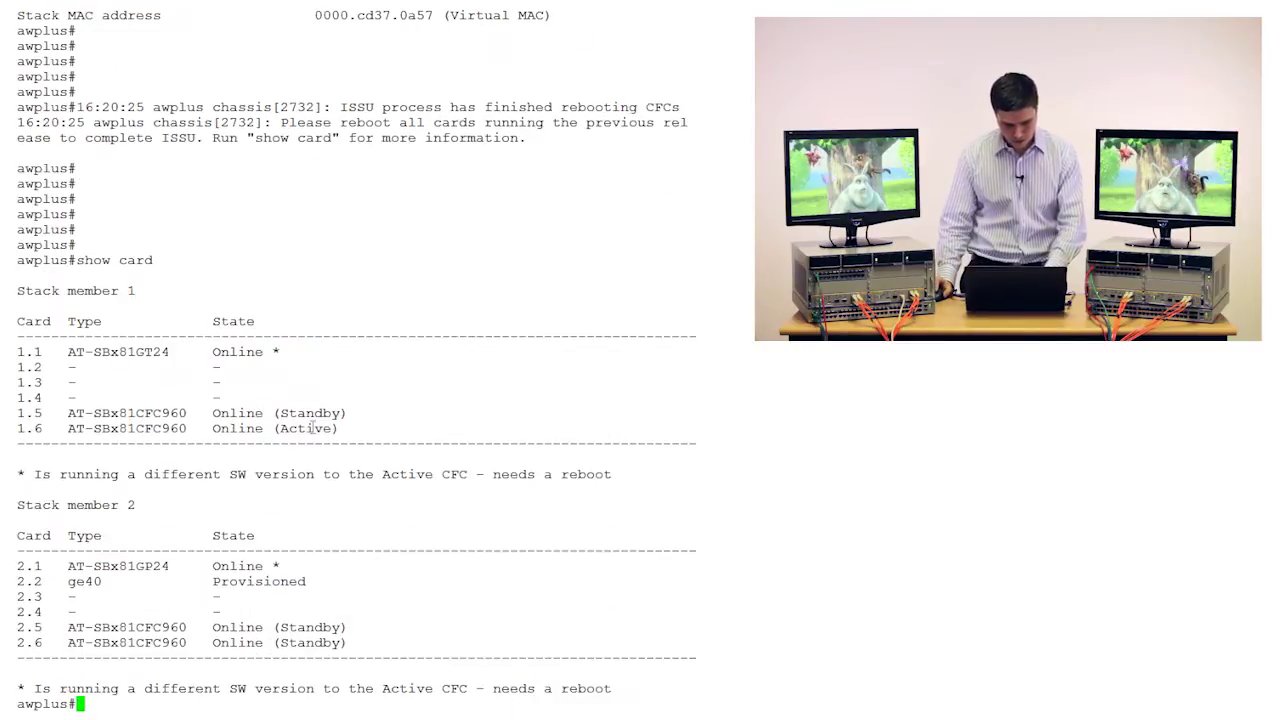
key("space")
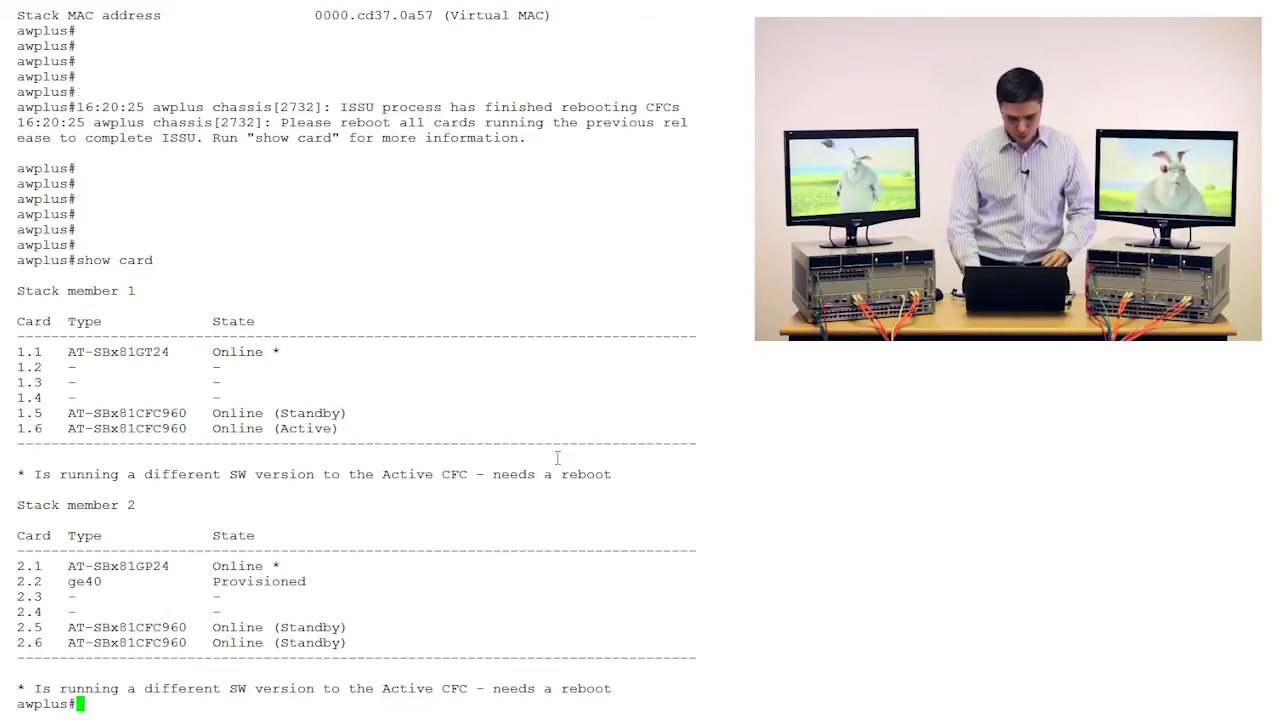
key("Return")
key("Return")
key("Return")
key("Return")
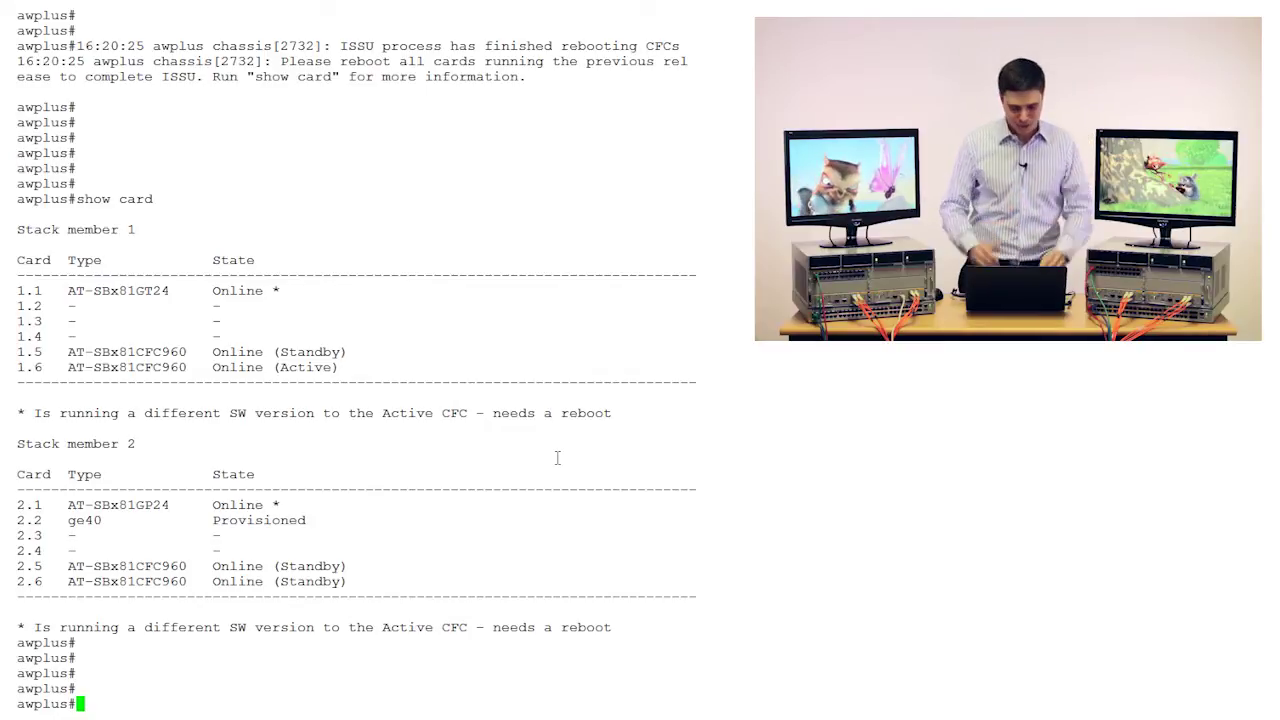
Reboot line card 1.1 with 'reboot card 1.1', confirm y, and wait until it rejoins the chassis.
type("conf t")
key("BackSpace")
key("BackSpace")
key("BackSpace")
key("BackSpace")
key("BackSpace")
key("BackSpace")
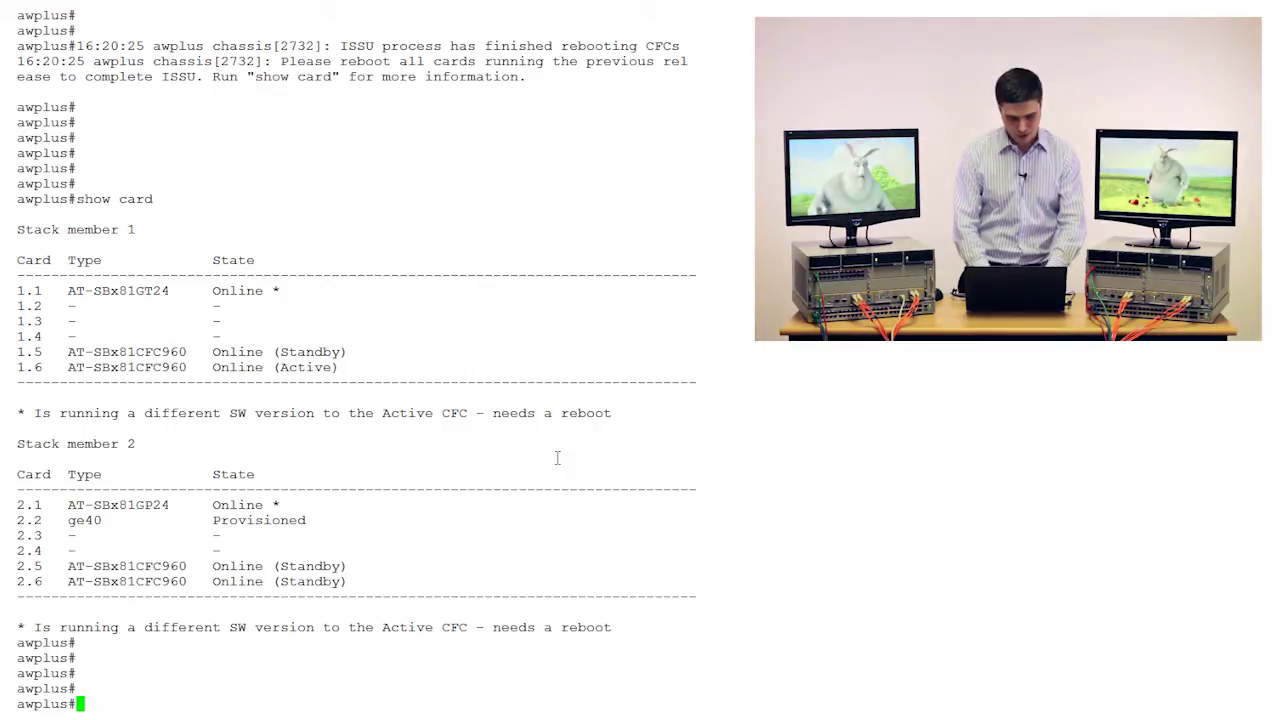
type("reboot card ")
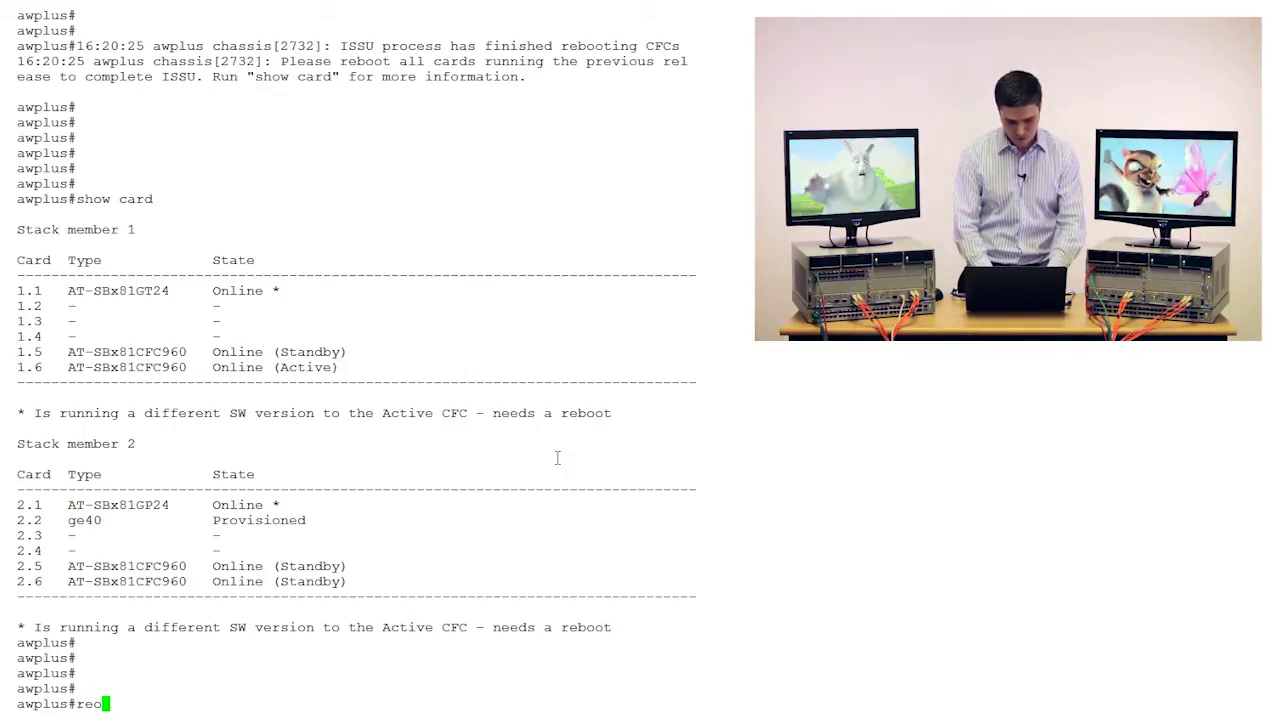
type("1.1")
key("Return")
type("y")
key("Return")
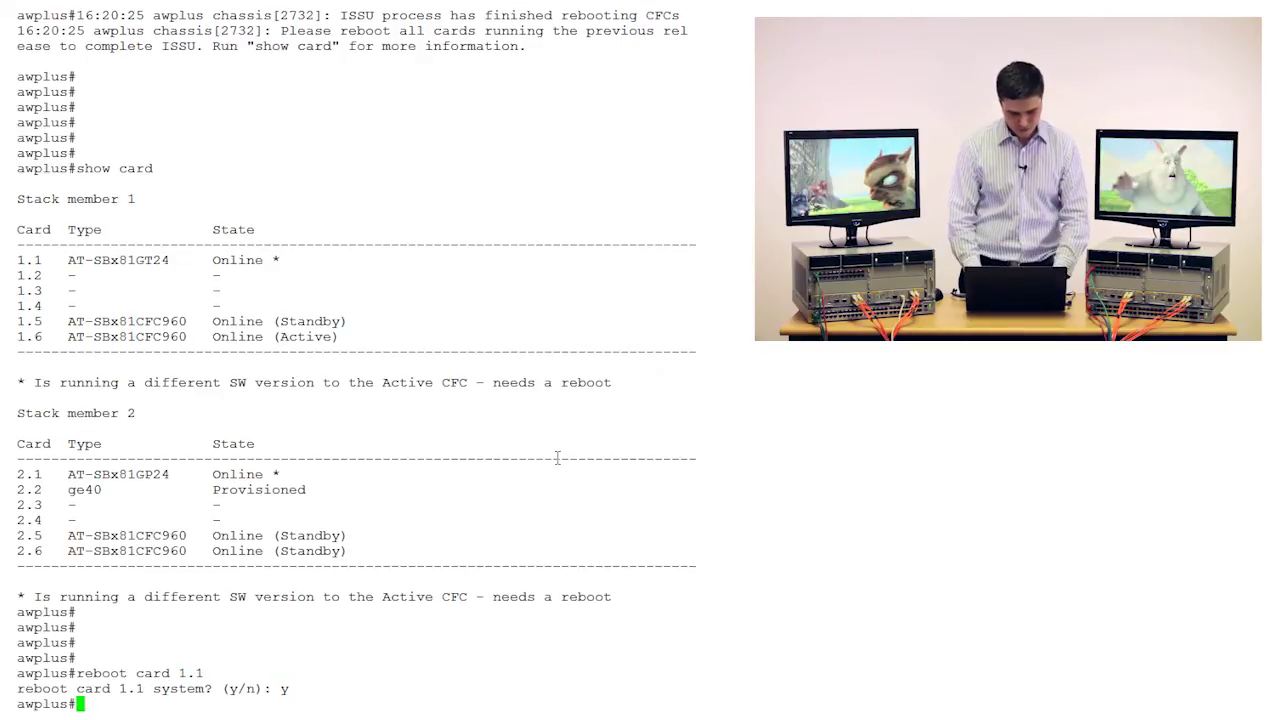
key("Return")
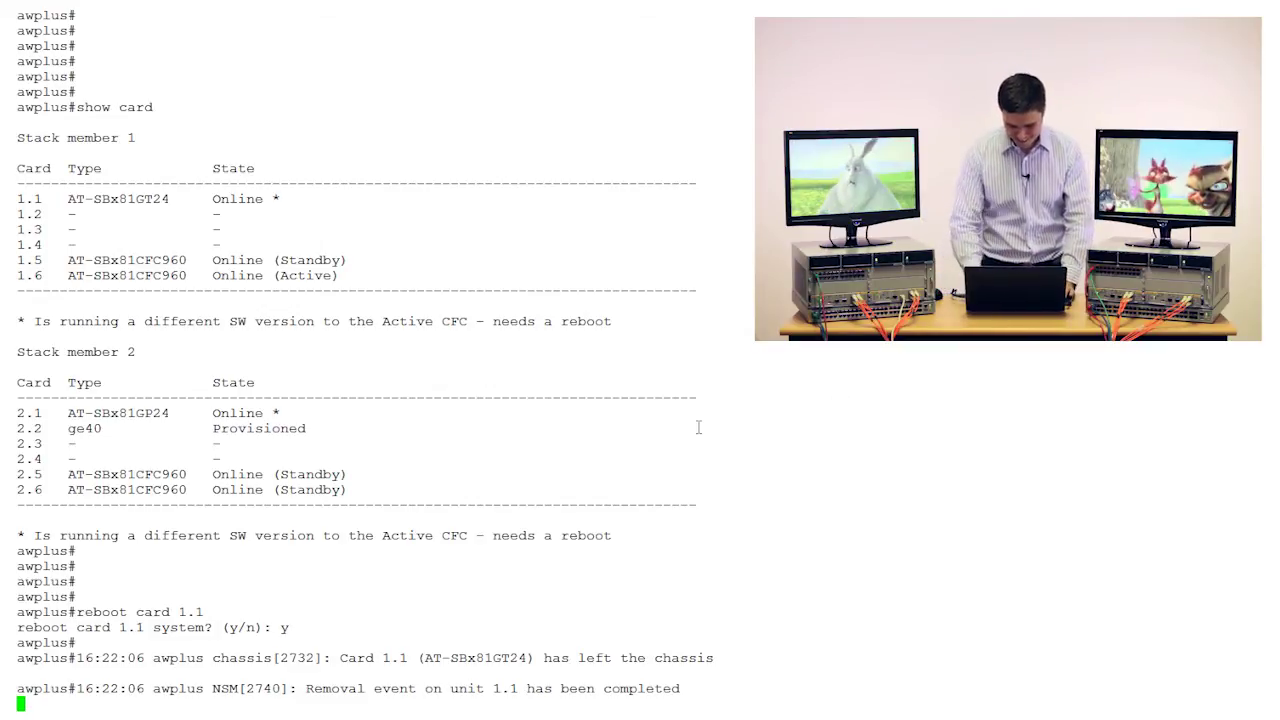
key("Return")
key("Return")
key("Return")
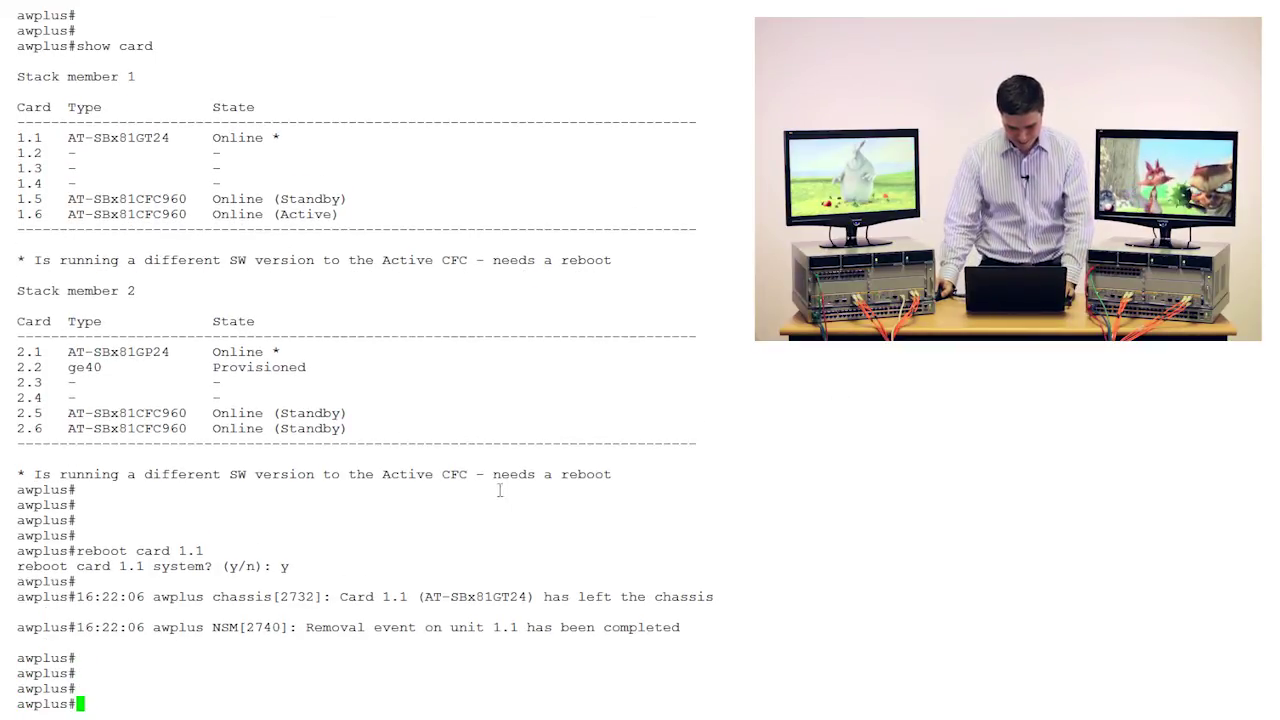
key("Return")
key("Return")
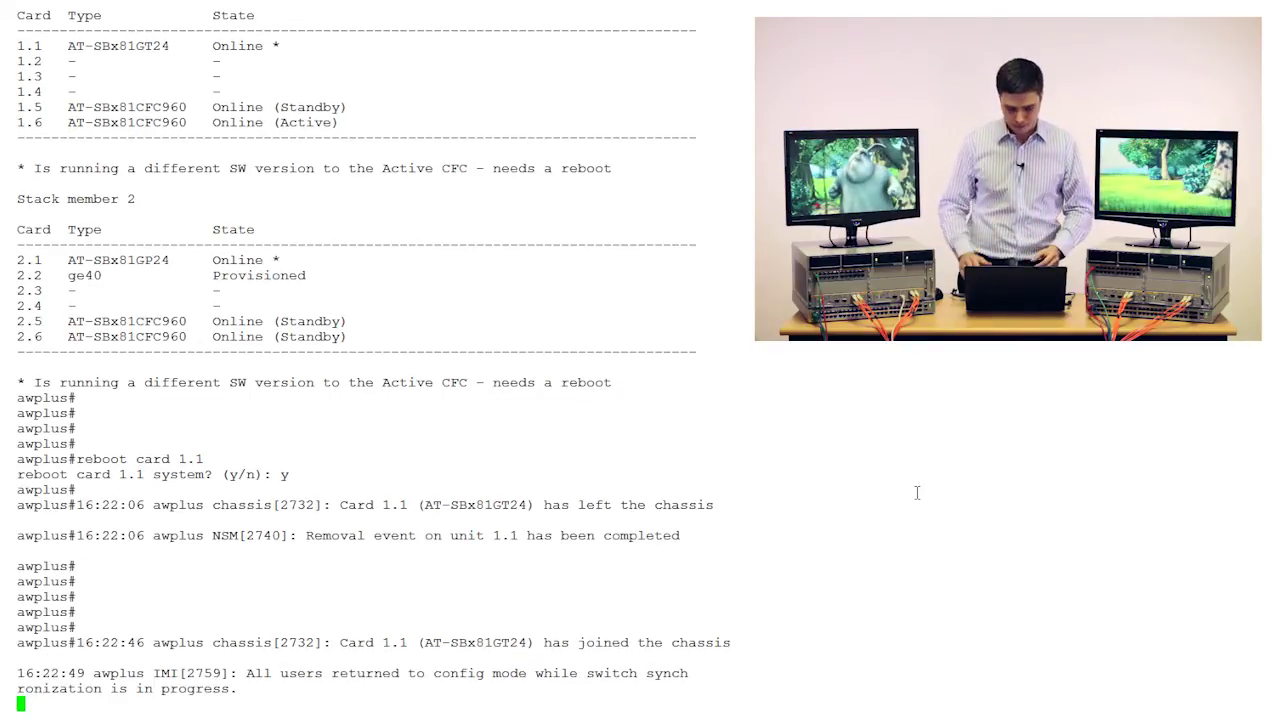
key("Return")
key("Return")
key("Return")
key("Return")
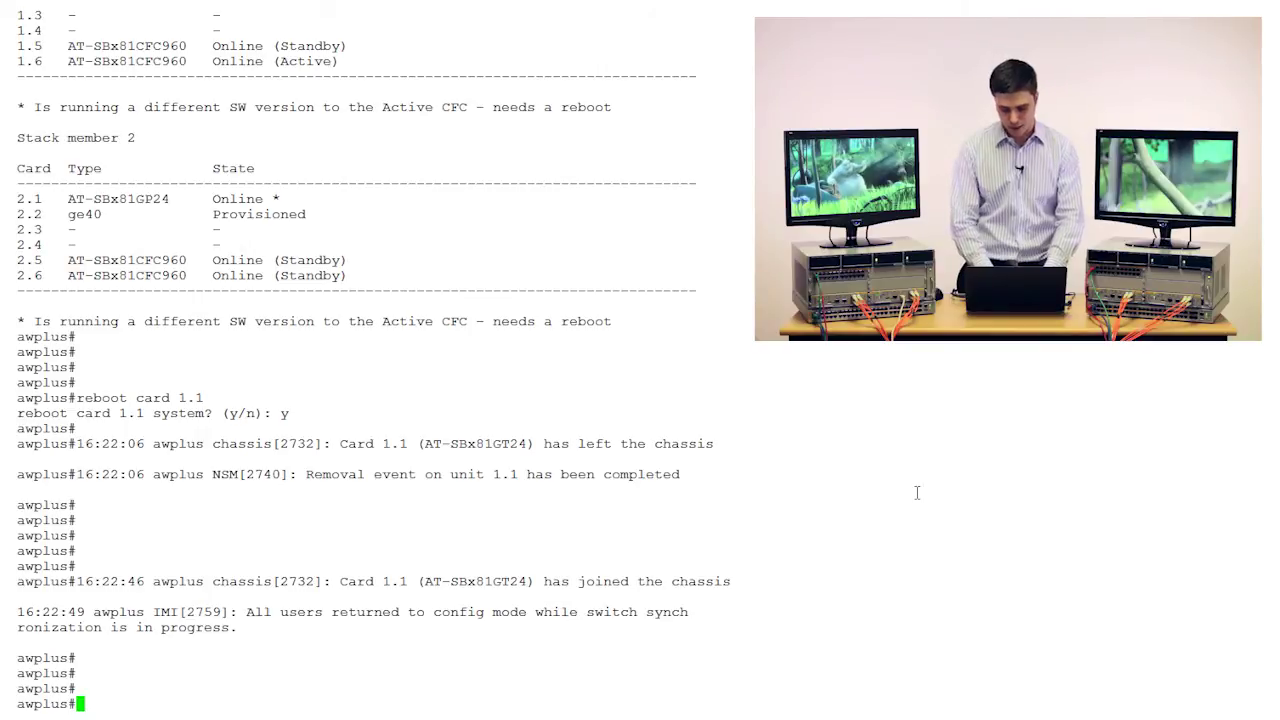
Check card states with show card after card 1.1 rejoined.
type("show card")
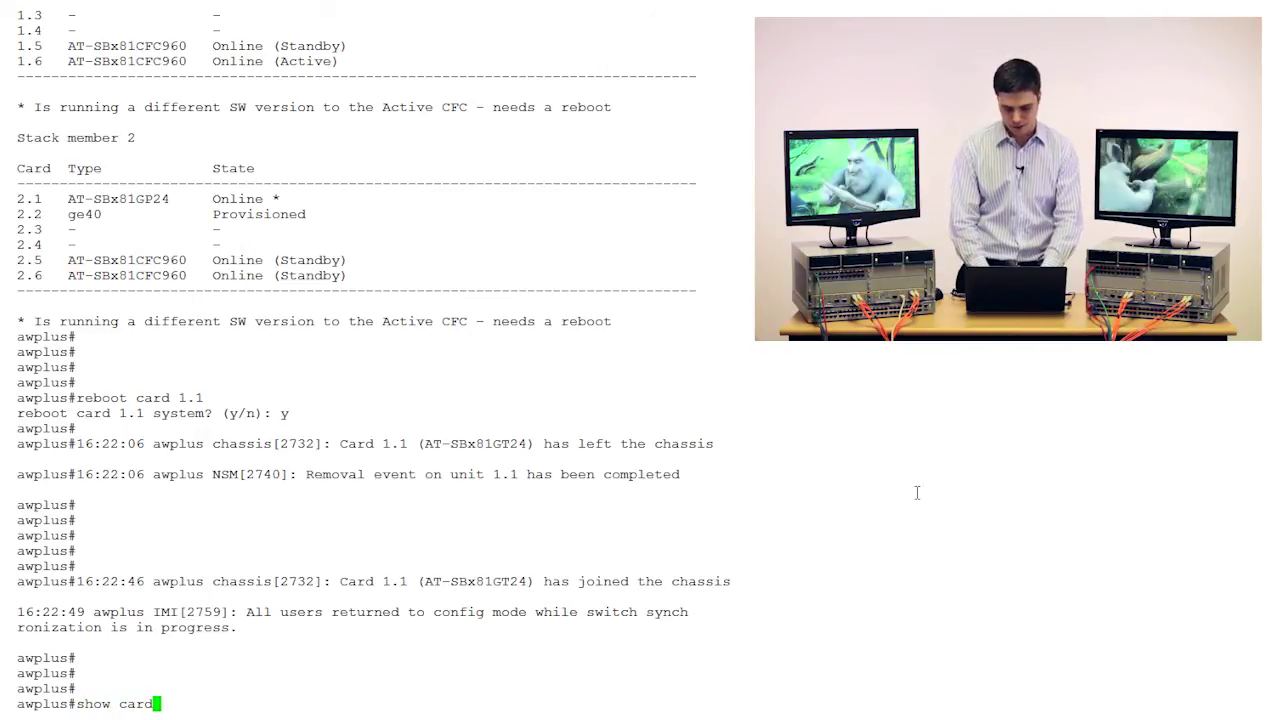
key("Return")
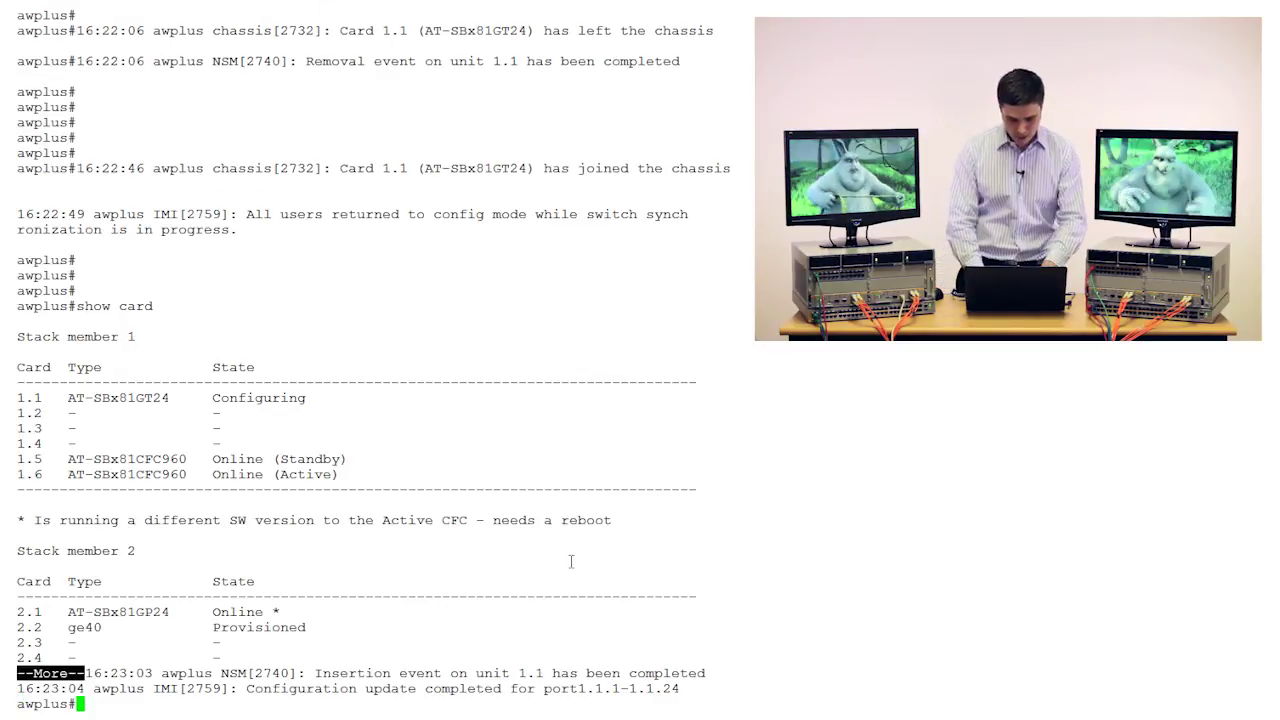
key("Return")
key("Return")
key("Return")
key("Return")
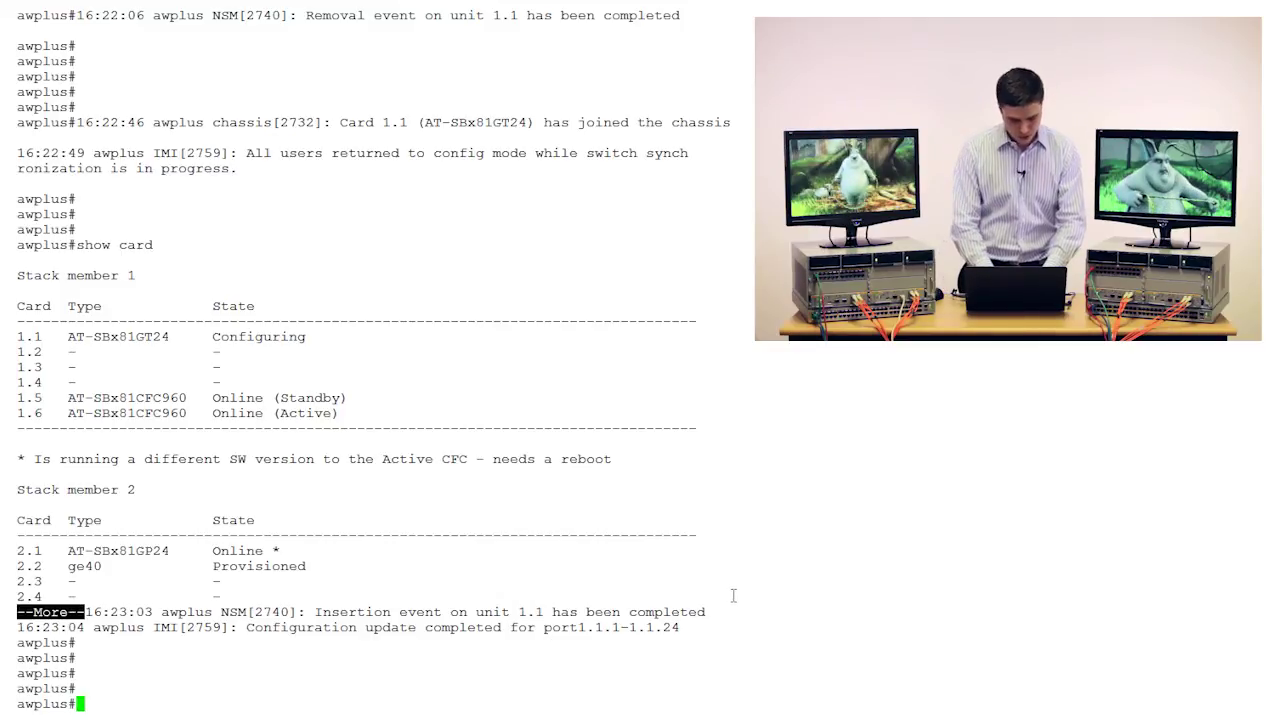
Reboot card 2.1, confirm y, and wait for ports 2.1.1–2.1.24 to update and ISSU to complete.
type("reboot ")
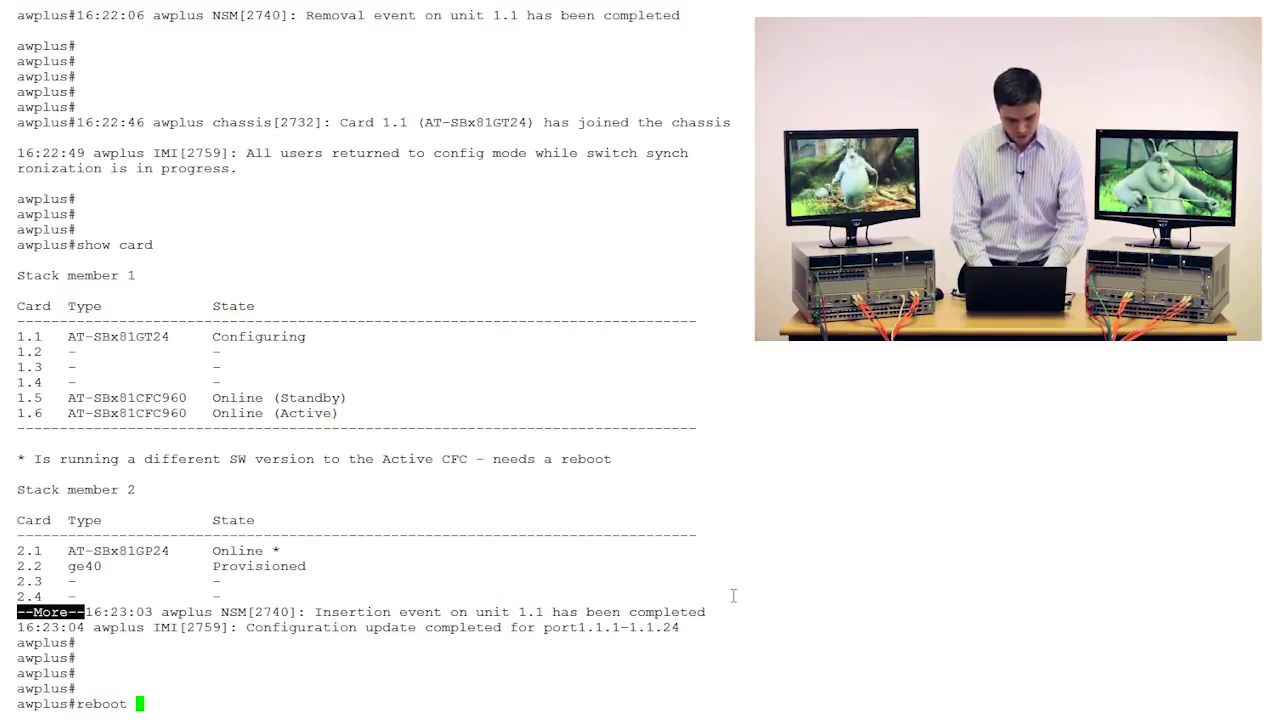
type("2")
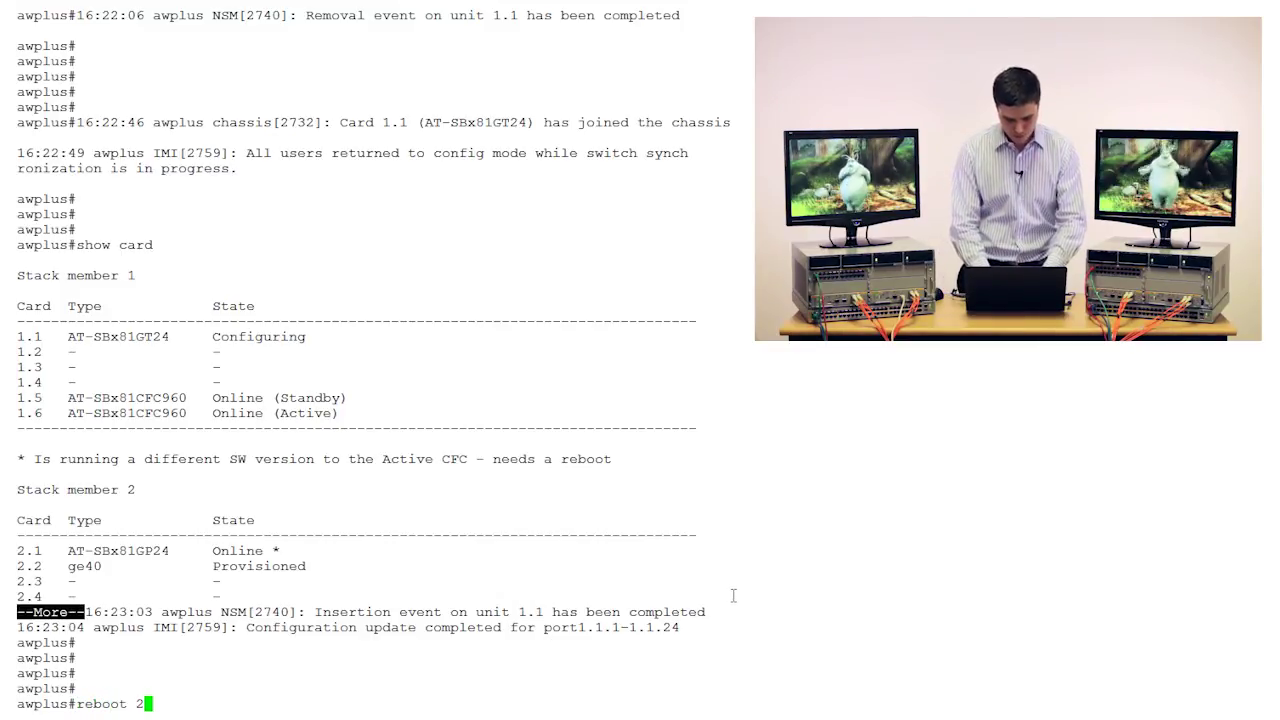
key("BackSpace")
type("card 2.1")
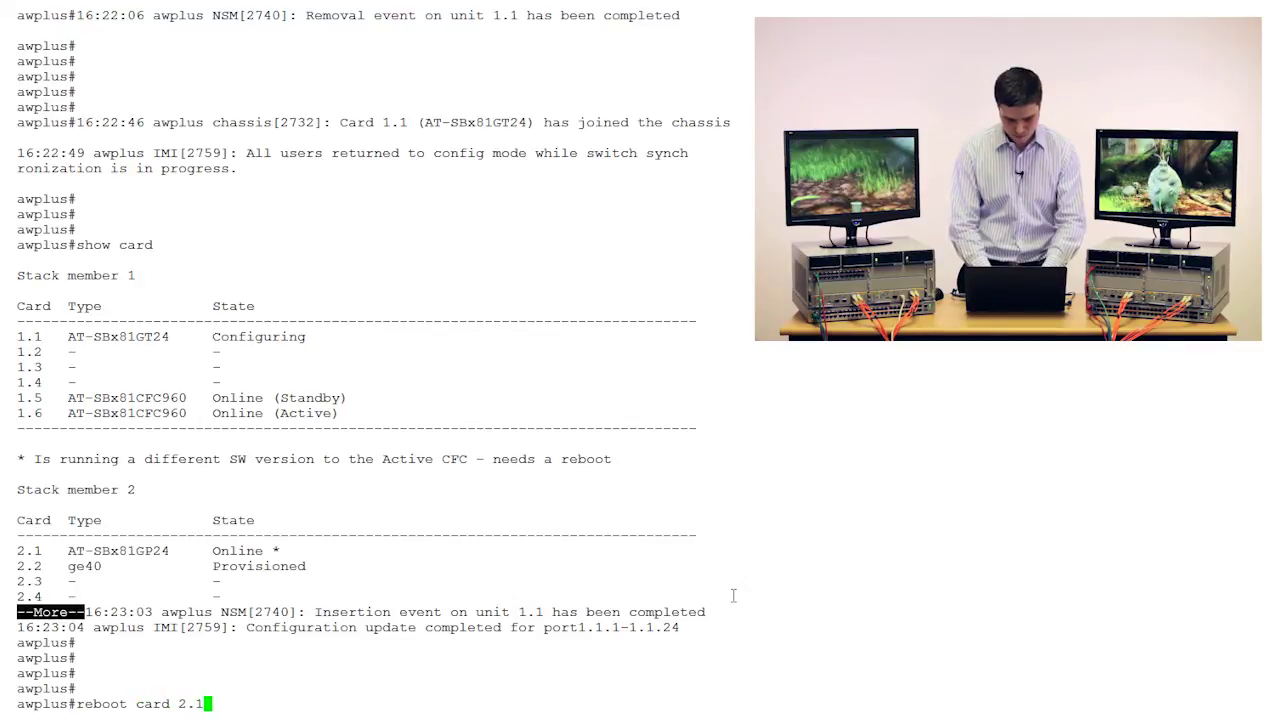
key("Return")
type("y")
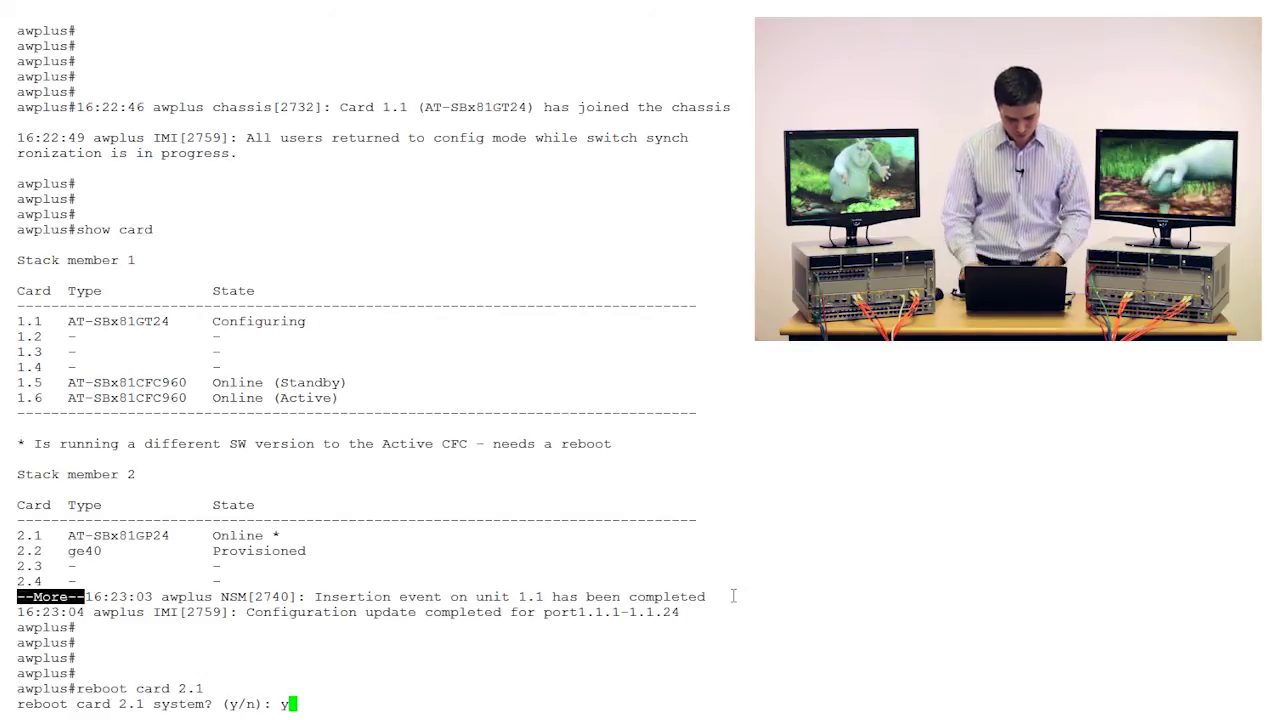
key("Return")
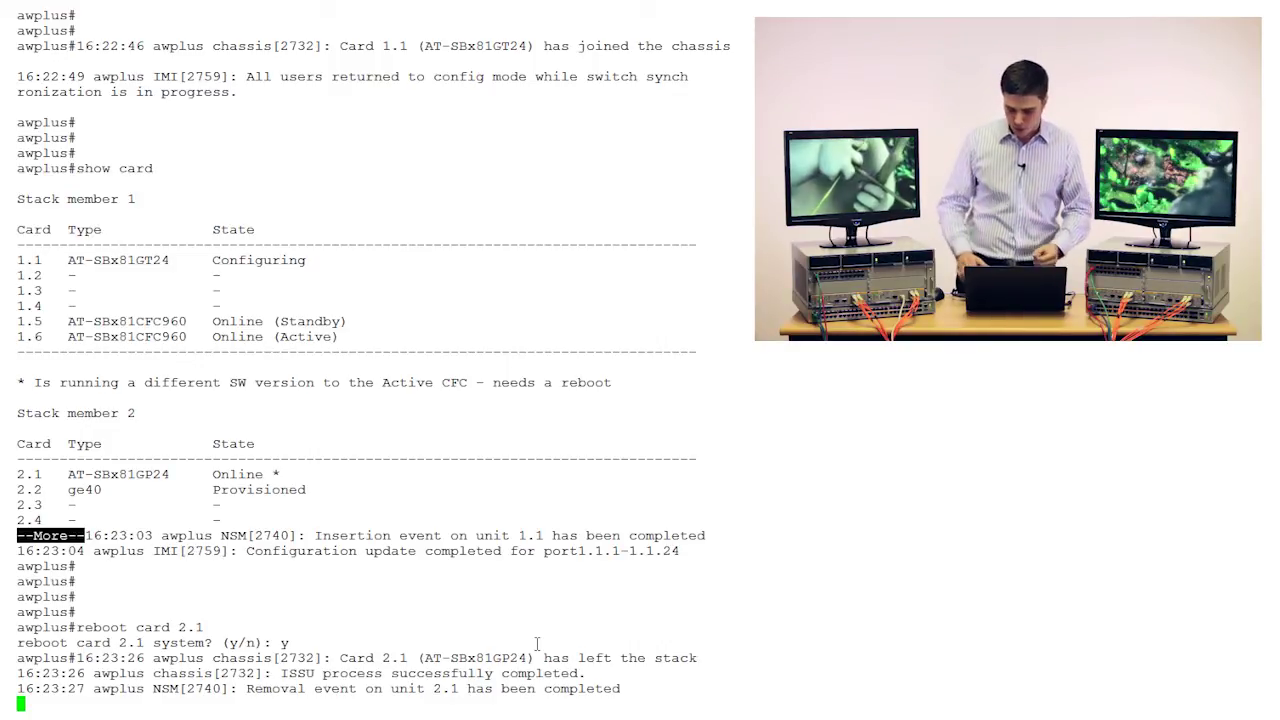
key("Return")
key("Return")
key("Return")
key("Return")
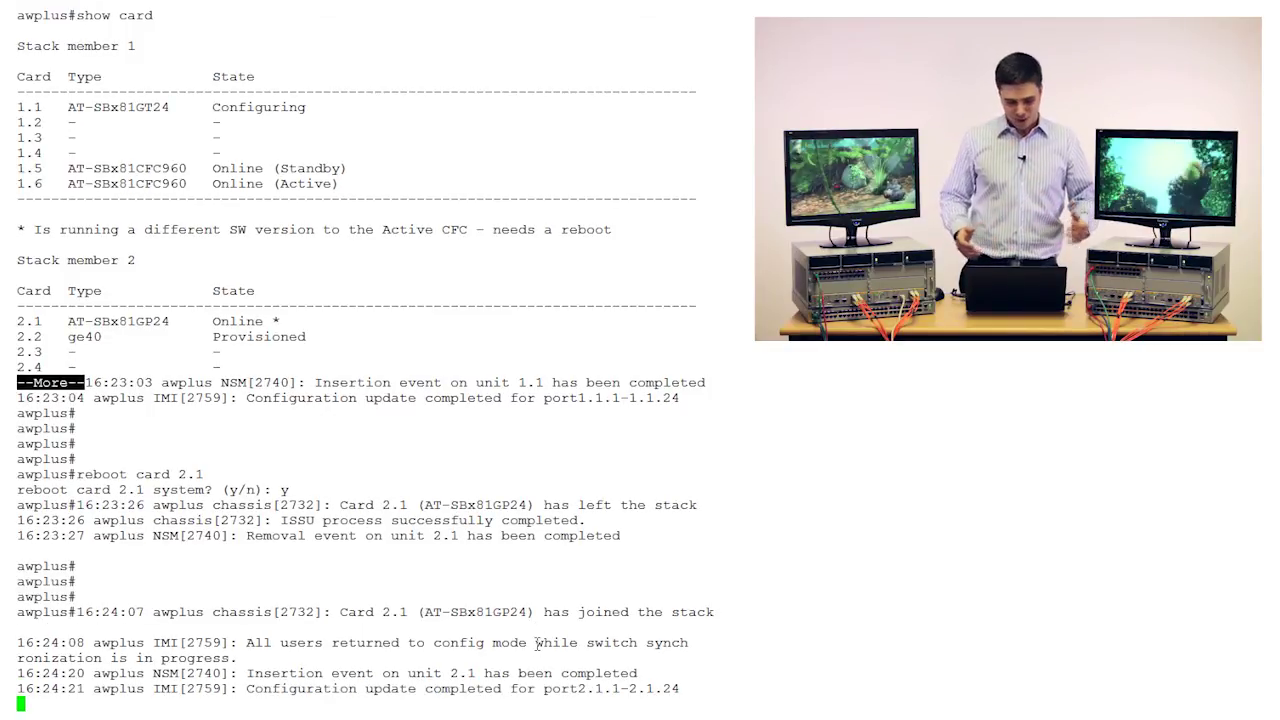
key("Return")
key("Return")
key("Return")
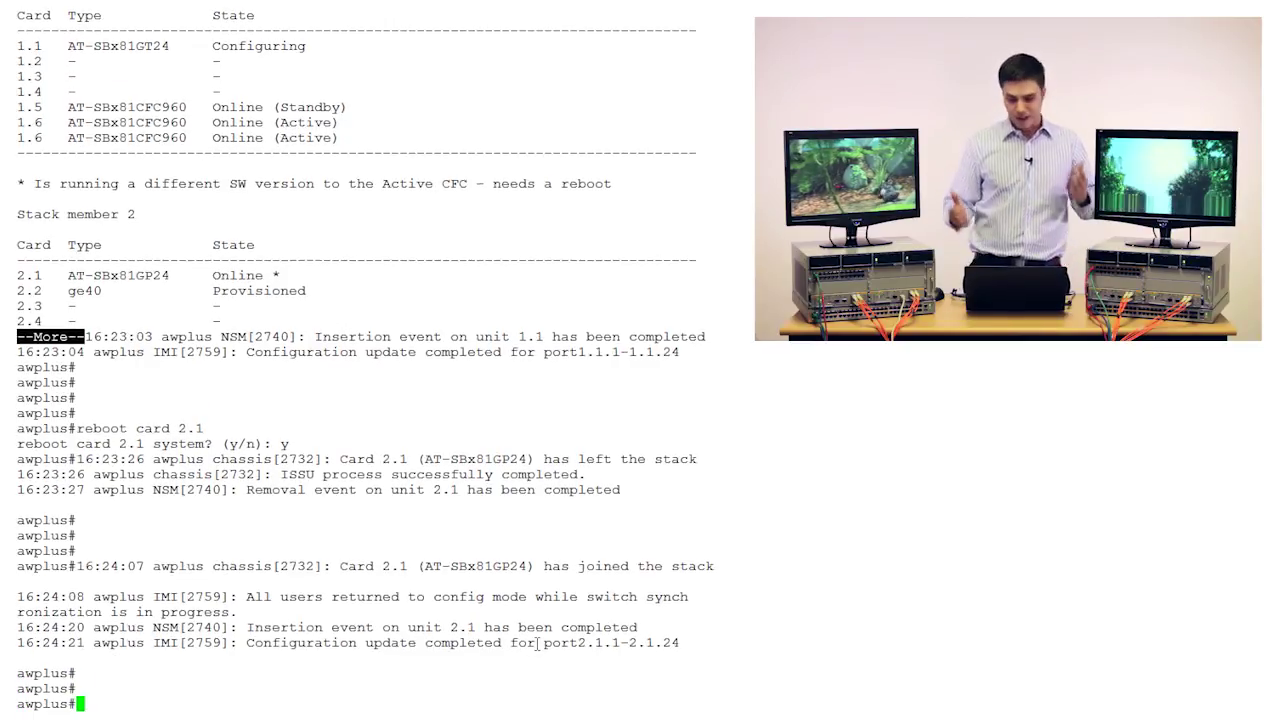
key("Return")
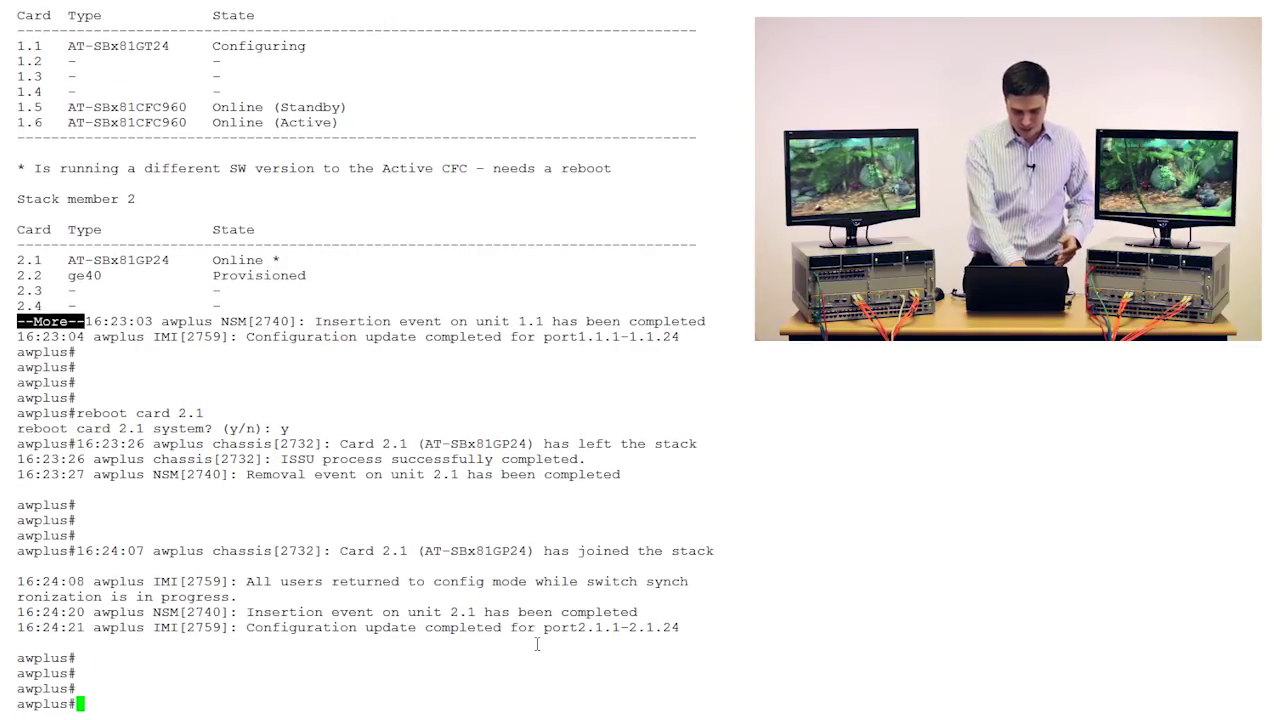